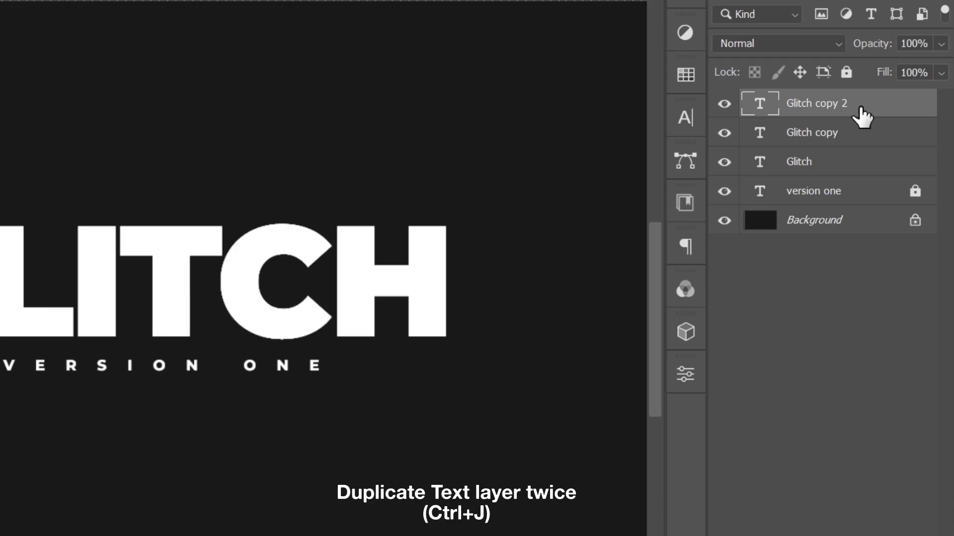
Exclude the red channel from the Glitch copy layer in its blending options
left_click(875, 142)
double_click(874, 142)
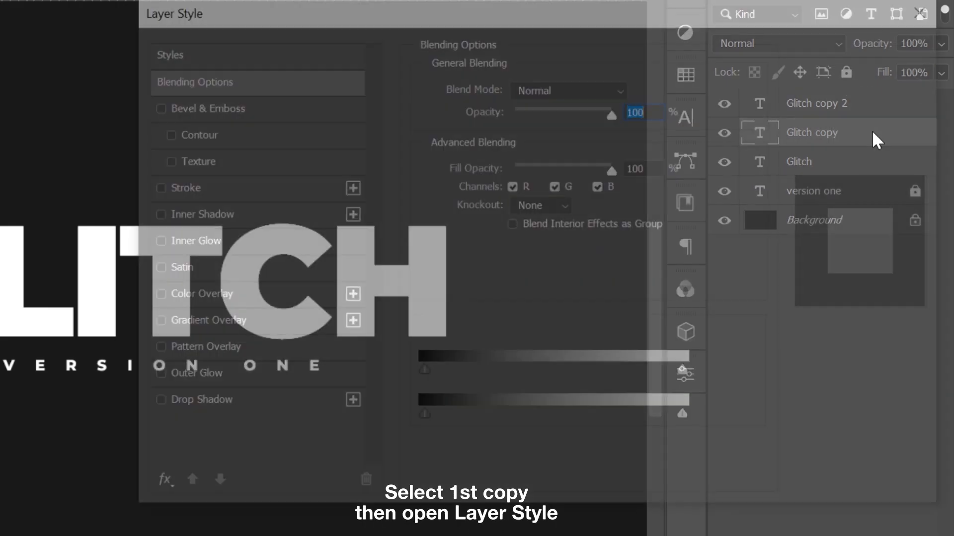
left_click(512, 186)
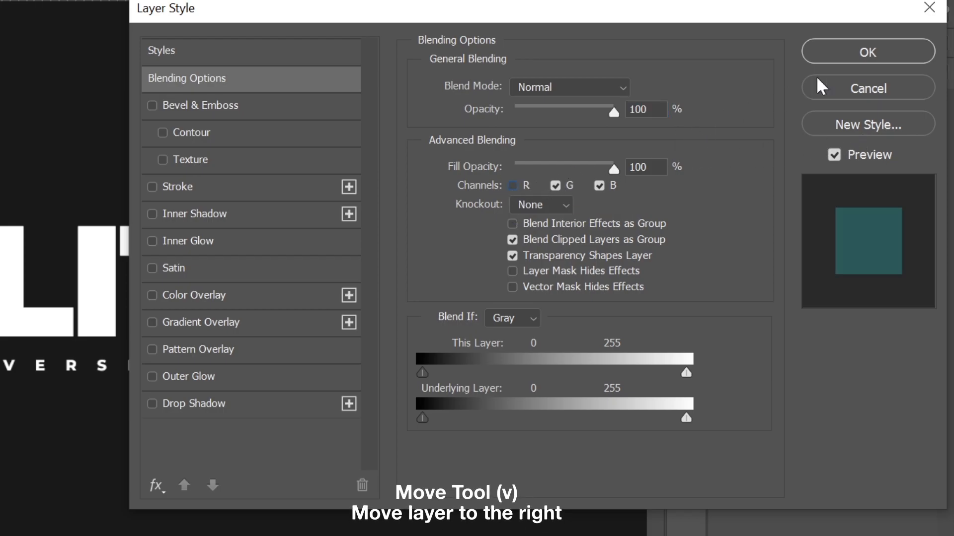
left_click(857, 61)
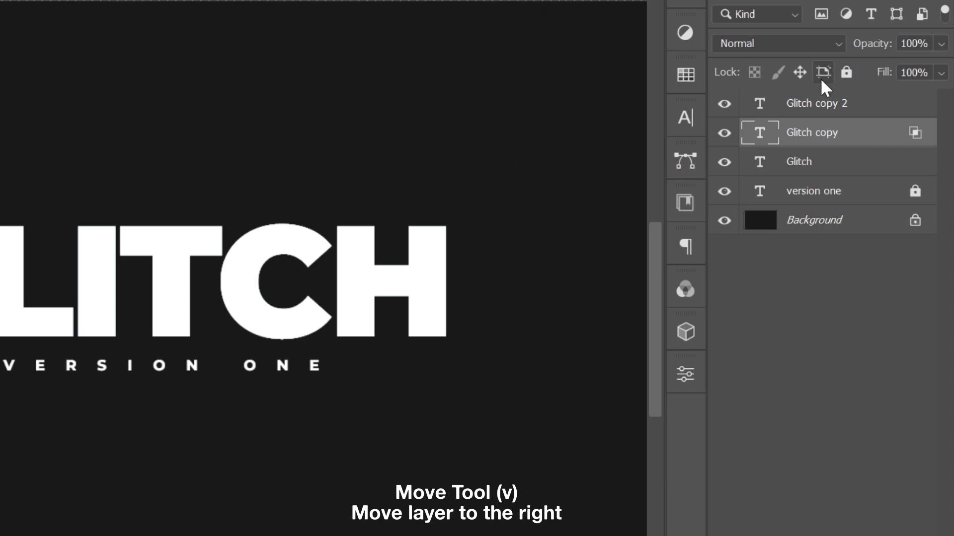
Nudge the Glitch copy layer slightly to the right to reveal a cyan edge on the letters
key("Right")
key("Right")
key("Right")
key("Right")
key("Right")
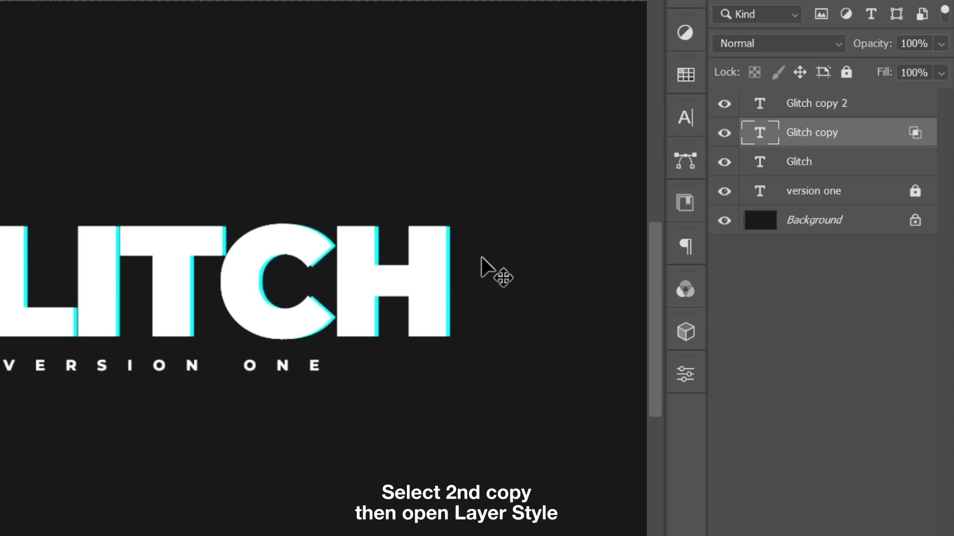
Exclude the green channel from the Glitch copy 2 layer in its blending options
left_click(916, 106)
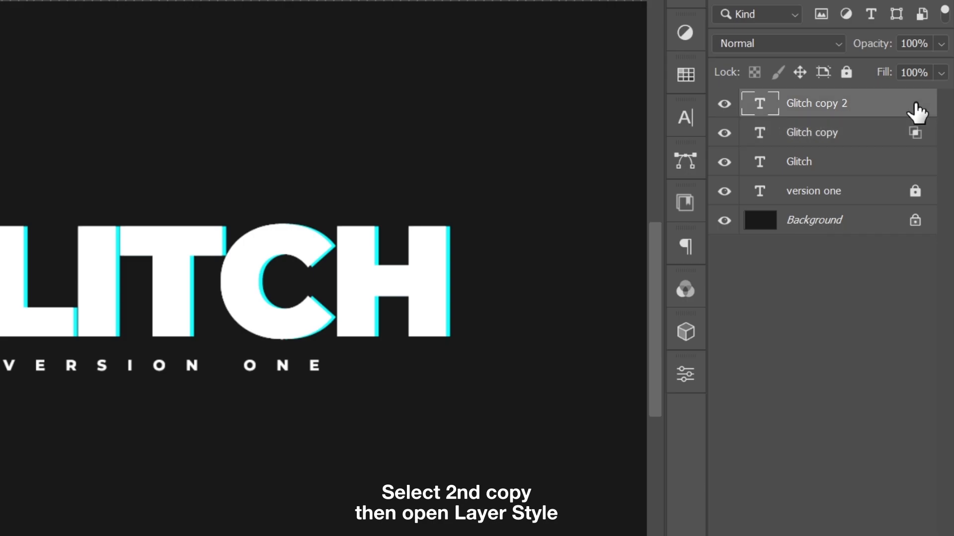
double_click(917, 111)
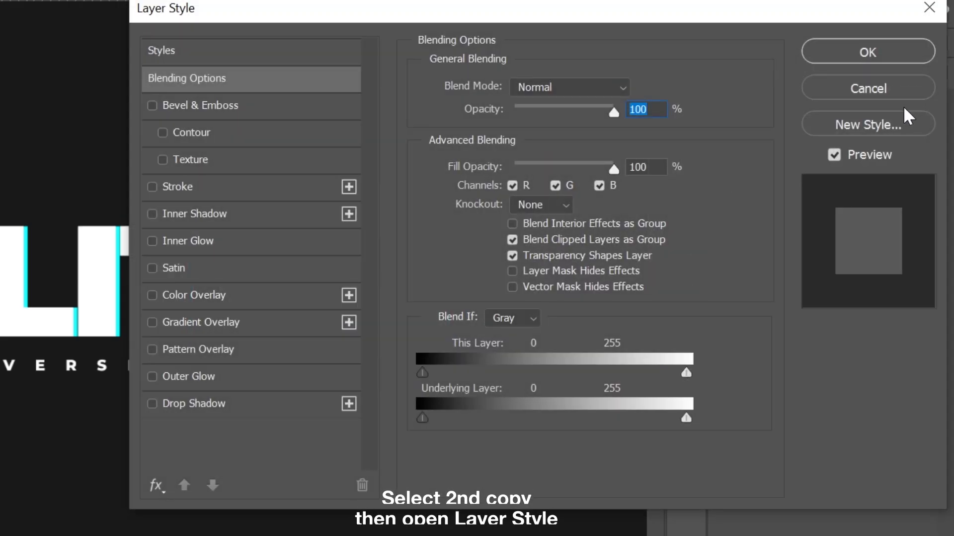
left_click(555, 186)
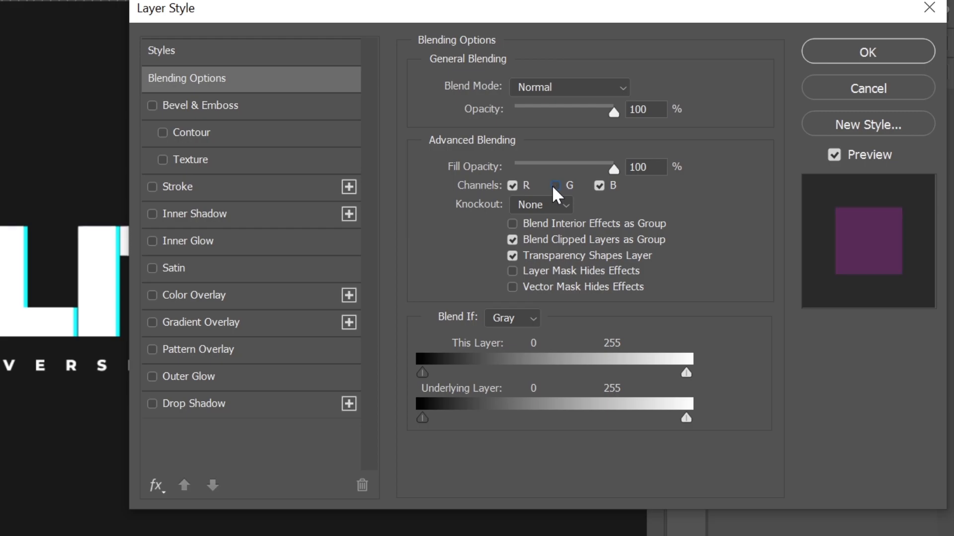
left_click(838, 58)
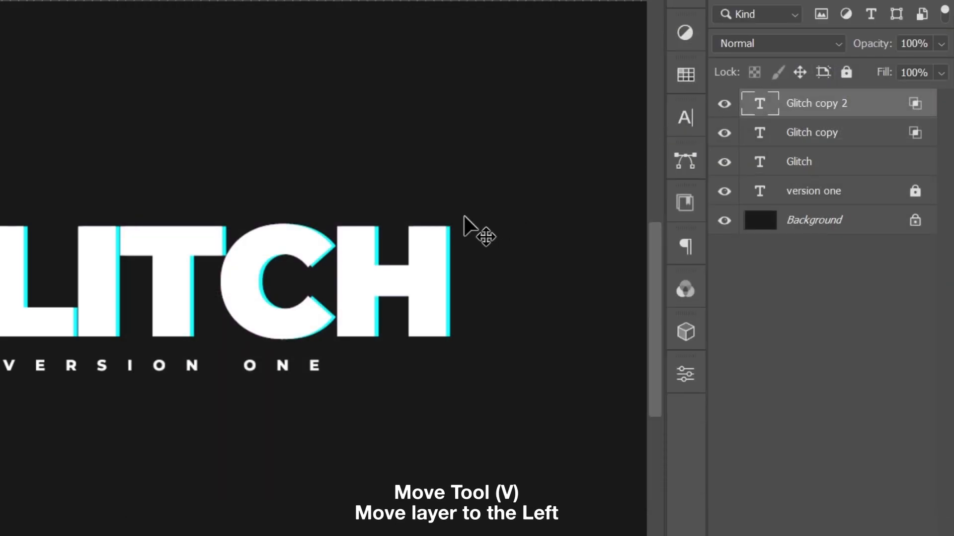
Nudge the Glitch copy 2 layer to the left to reveal a magenta edge on the letters
key("Left")
key("Left")
key("Left")
key("Left")
key("Left")
key("Left")
key("Left")
key("Left")
key("Left")
key("Left")
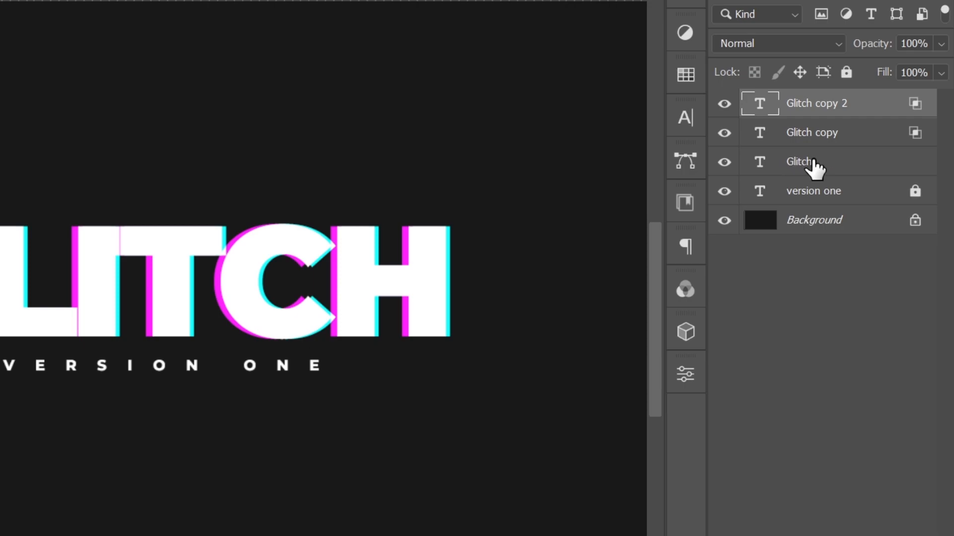
Rasterize the Glitch, Glitch copy and Glitch copy 2 text layers and merge them into one layer
left_click(843, 162, "shift")
right_click(841, 160)
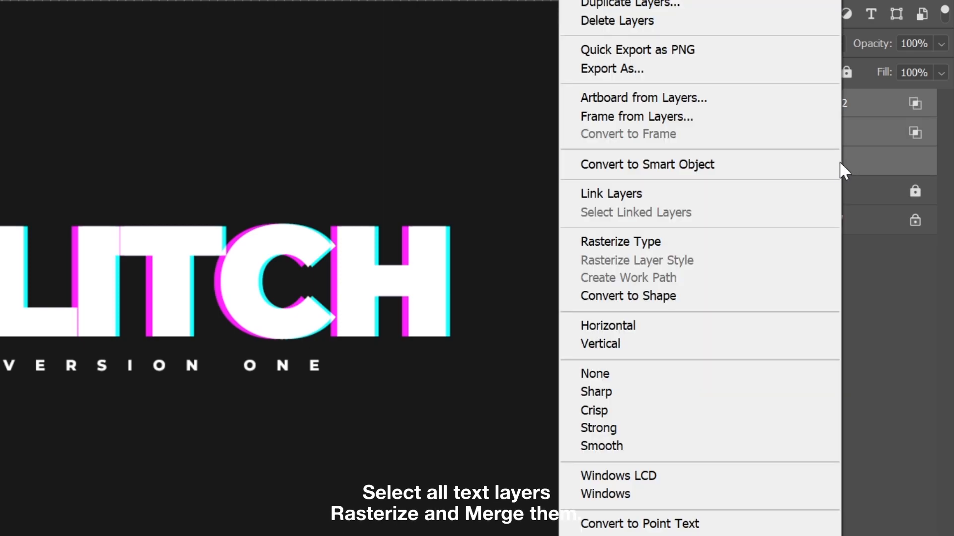
left_click(777, 246)
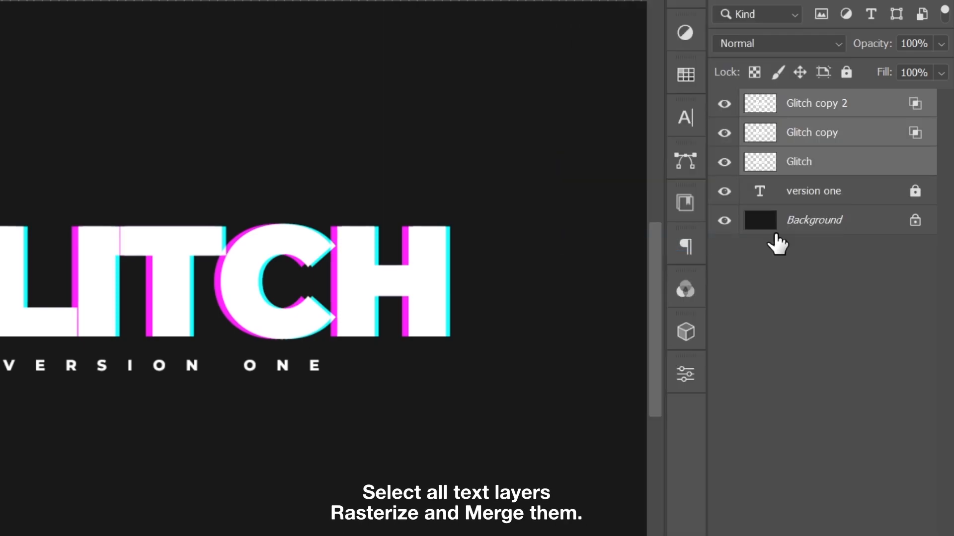
right_click(844, 169)
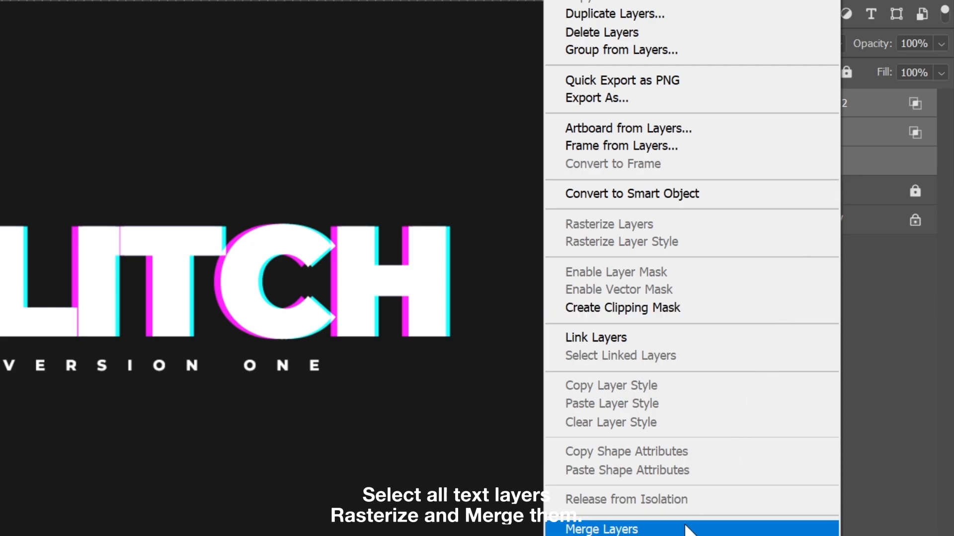
left_click(688, 530)
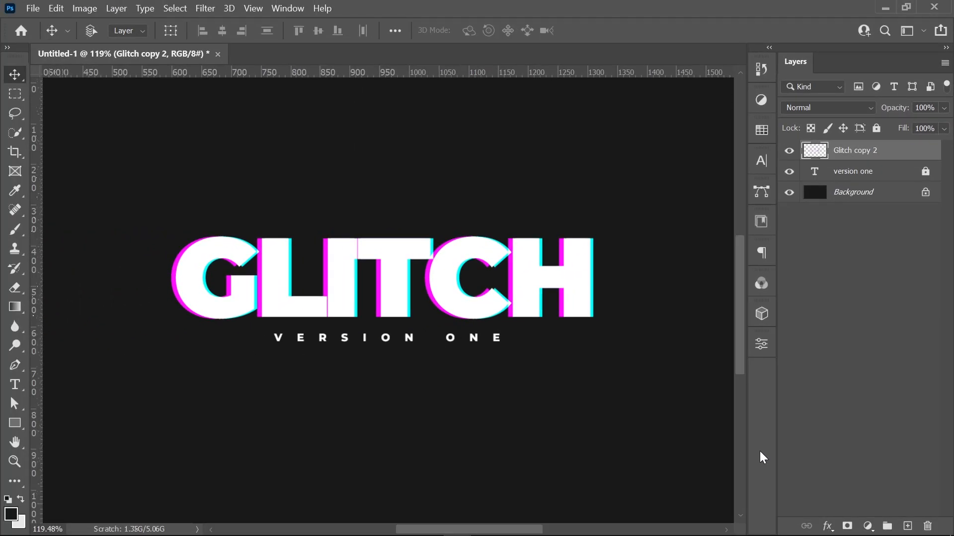
Lock the merged layer's position and shift a thin marquee-selected strip across the upper GLITCH letters slightly to the right
left_click_drag(14, 94, 62, 95)
scroll(413, 288, "up", 3)
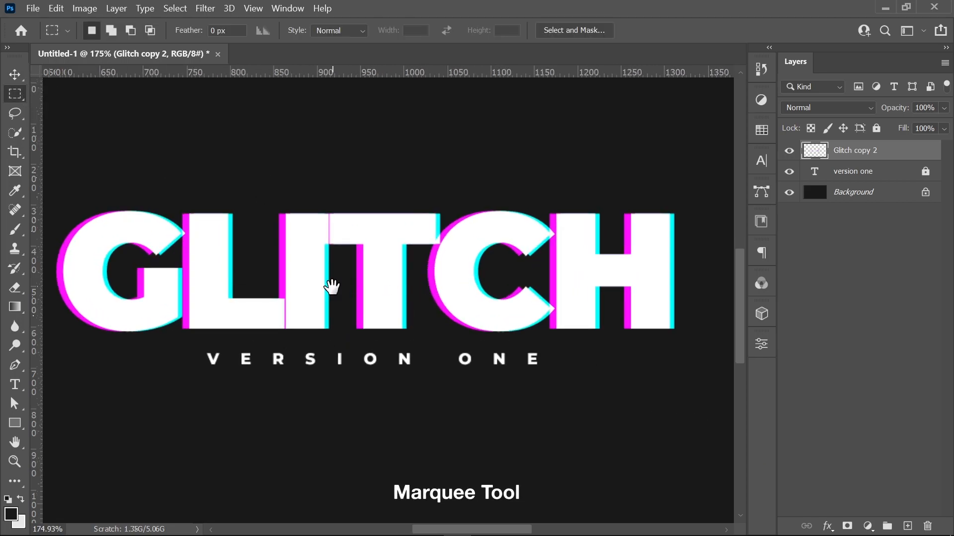
scroll(344, 293, "up", 1)
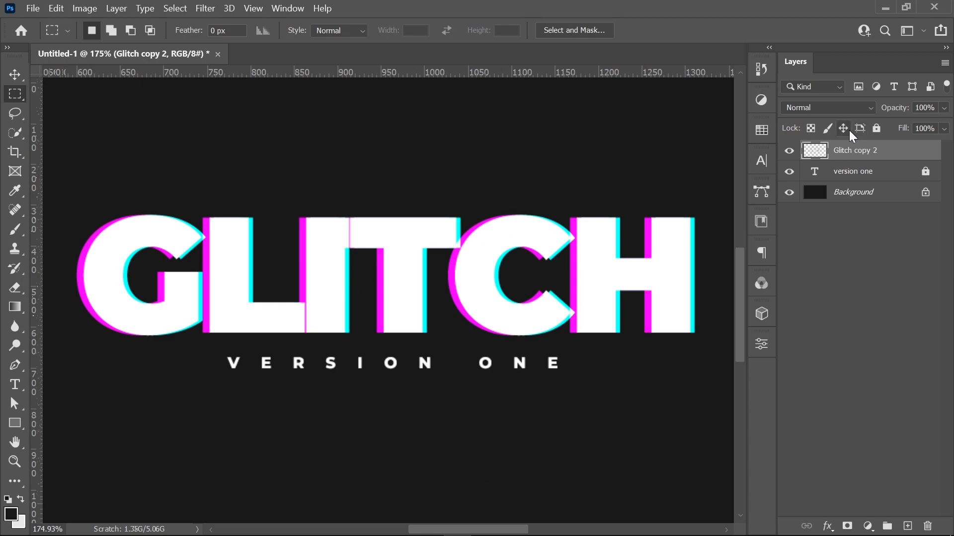
left_click_drag(71, 244, 710, 247)
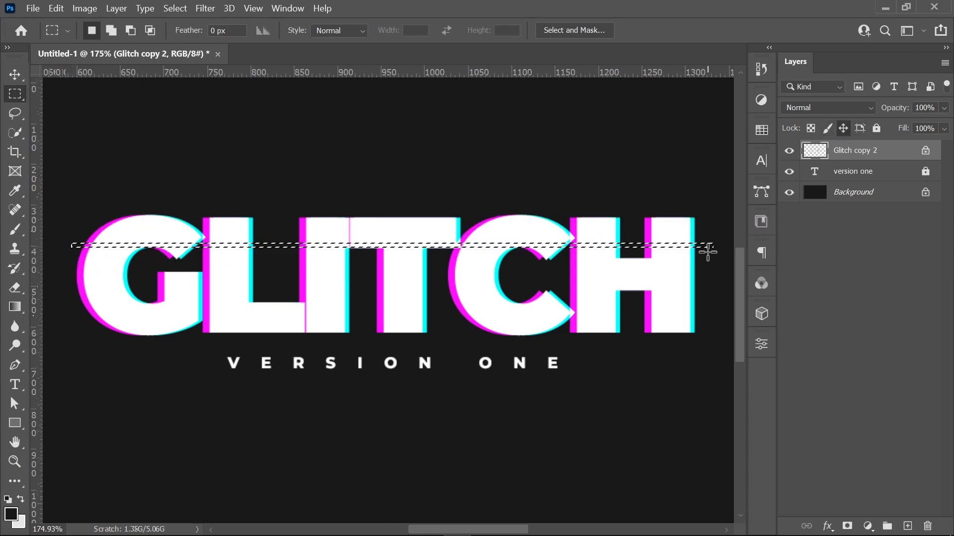
scroll(709, 248, "up", 2)
key("space")
left_click_drag(624, 279, 502, 284)
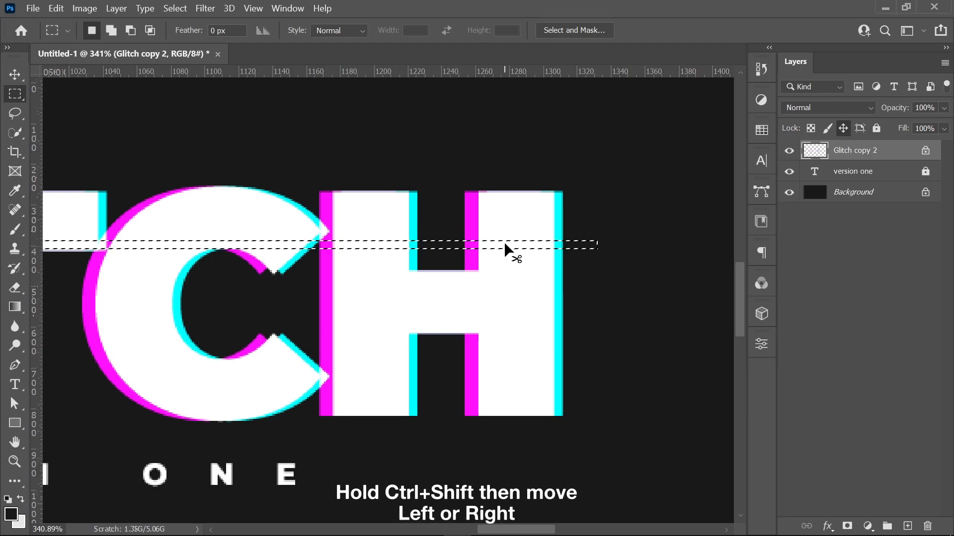
left_click_drag(507, 249, 513, 245)
Select several more thin horizontal strips at different heights across the GLITCH letters and offset each one slightly sideways
left_click_drag(167, 337, 424, 300)
left_click_drag(180, 280, 604, 281)
left_click_drag(217, 331, 664, 313)
left_click_drag(53, 320, 581, 324)
left_click_drag(626, 356, 135, 347)
left_click_drag(453, 344, 341, 372)
left_click_drag(197, 341, 517, 348)
left_click_drag(415, 303, 643, 311)
left_click_drag(270, 238, 547, 301)
left_click_drag(155, 234, 694, 239)
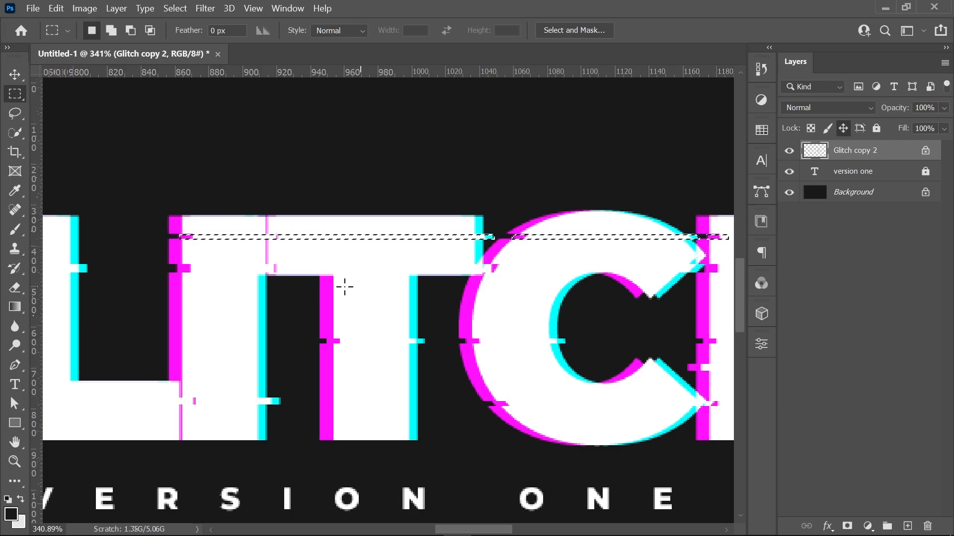
Offset a thin horizontal strip across the middle of the G, L and I slightly to the left, and deselect
left_click_drag(241, 306, 567, 283)
left_click_drag(56, 302, 632, 295)
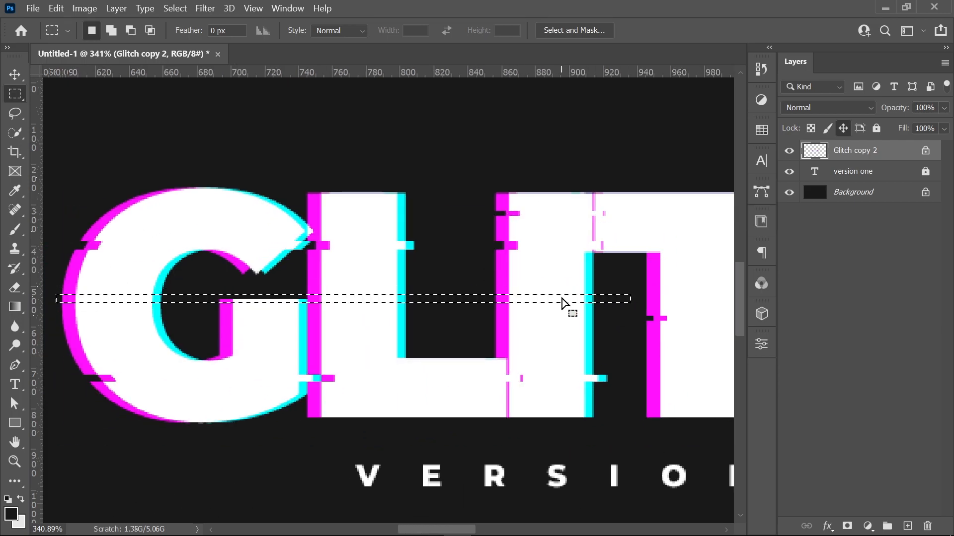
left_click_drag(563, 303, 557, 298)
key("ctrl+d")
scroll(617, 315, "down", 4)
scroll(618, 315, "down", 5)
left_click_drag(646, 321, 424, 294)
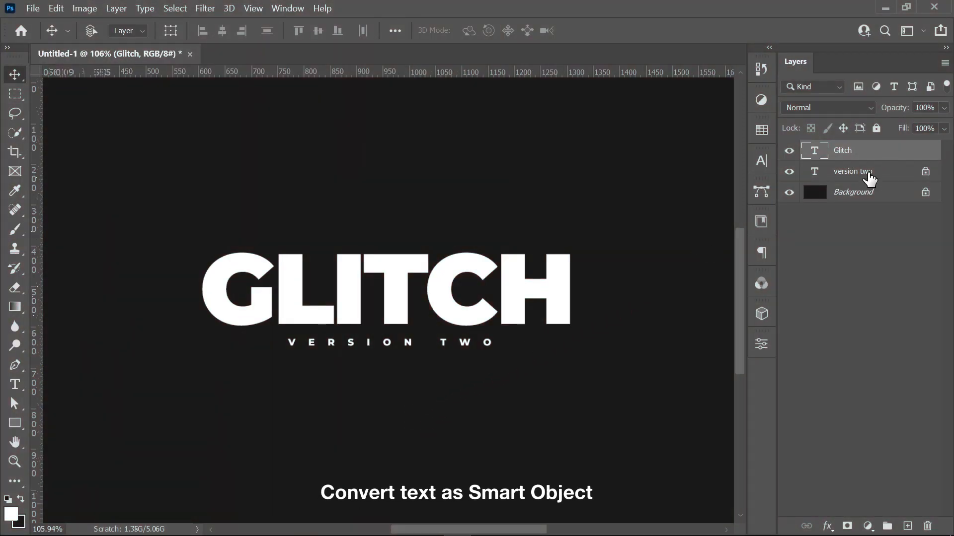
Convert the Glitch text layer of the version two design to a smart object and open the Liquify filter
right_click(890, 158)
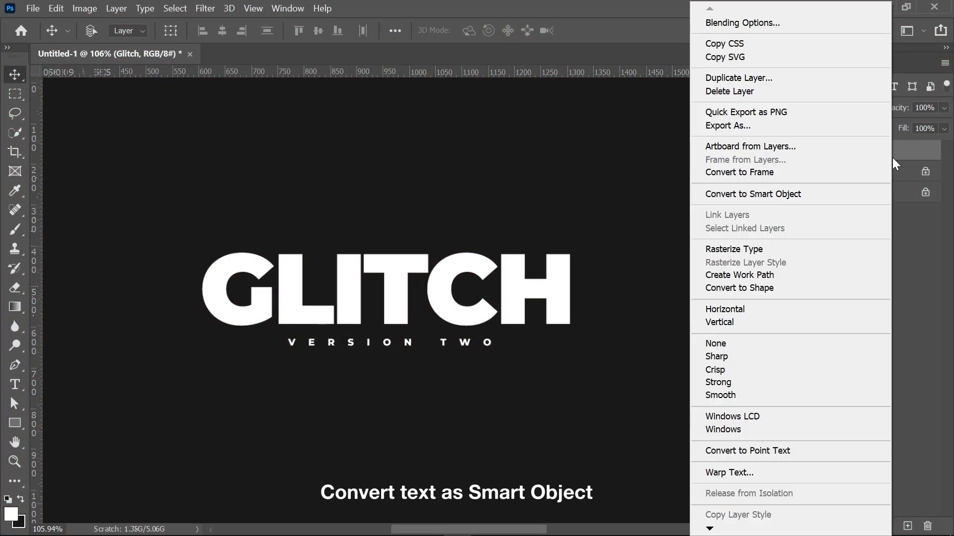
left_click(882, 194)
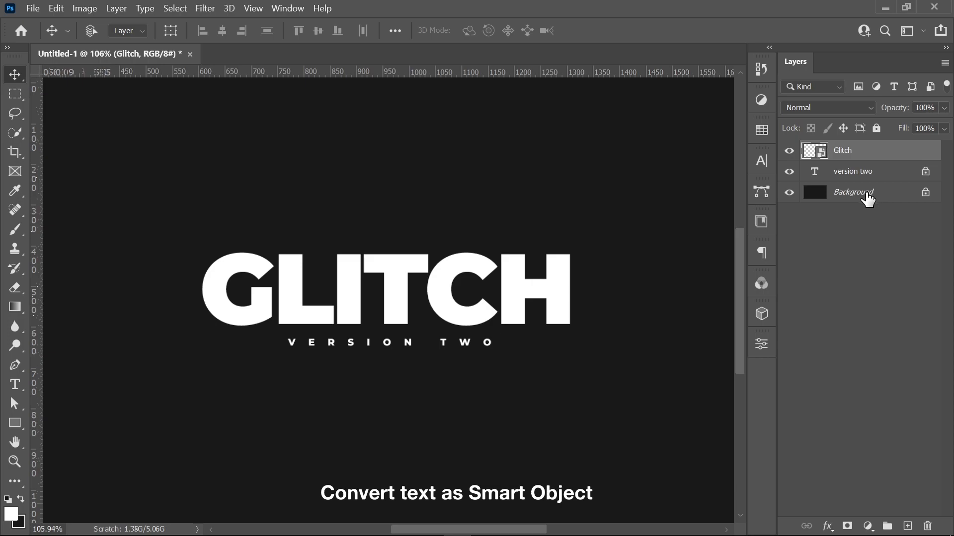
left_click(205, 8)
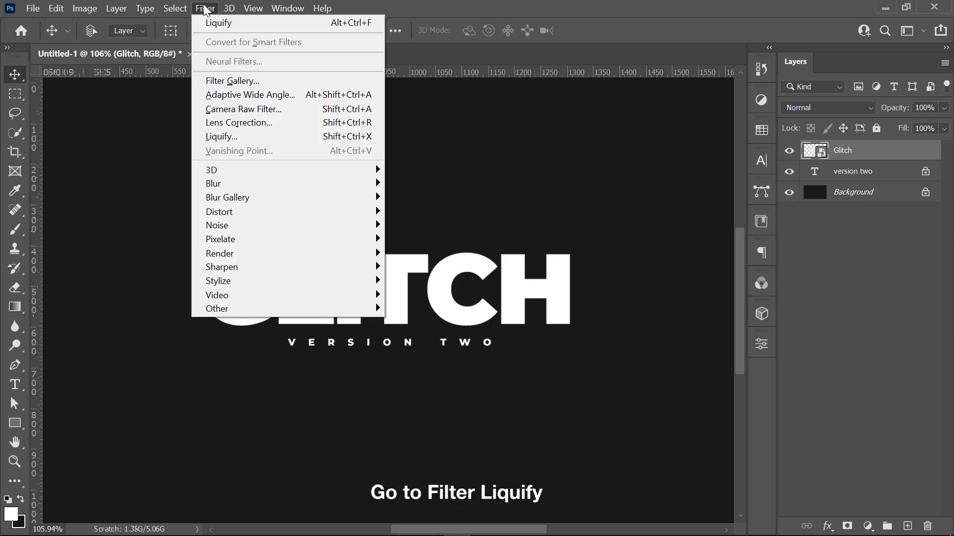
left_click(242, 137)
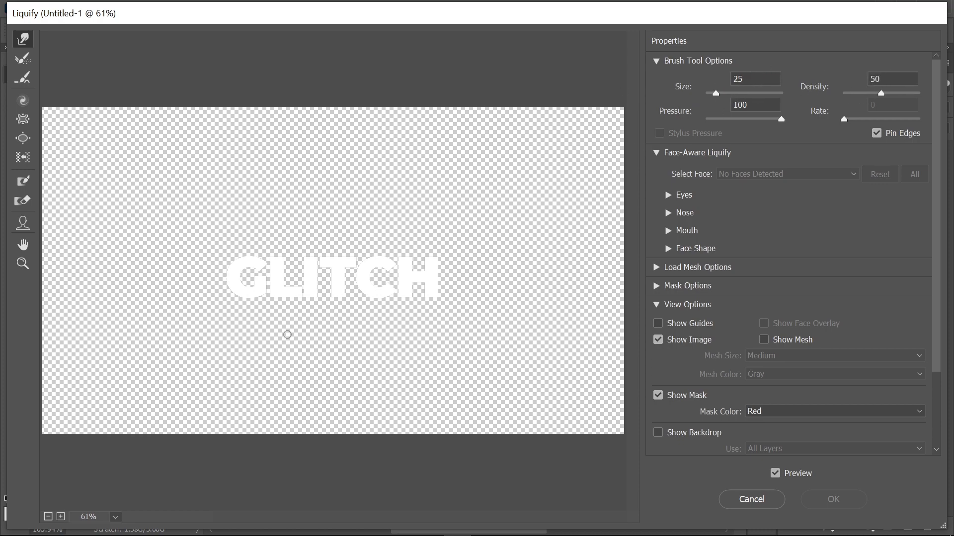
Push small jagged spikes and notches into the edges of all GLITCH letters with a size 20 warp brush and apply Liquify
scroll(277, 338, "up", 6)
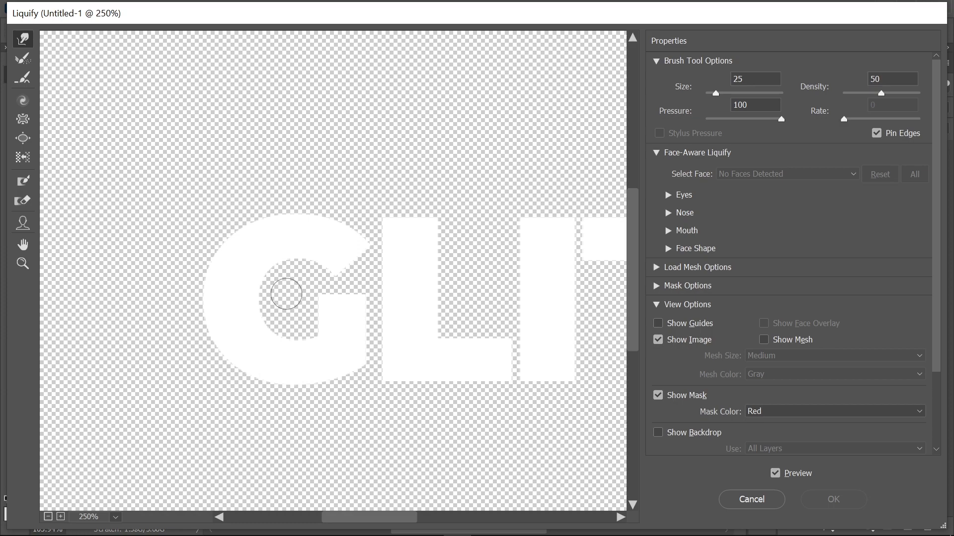
left_click_drag(228, 289, 191, 288)
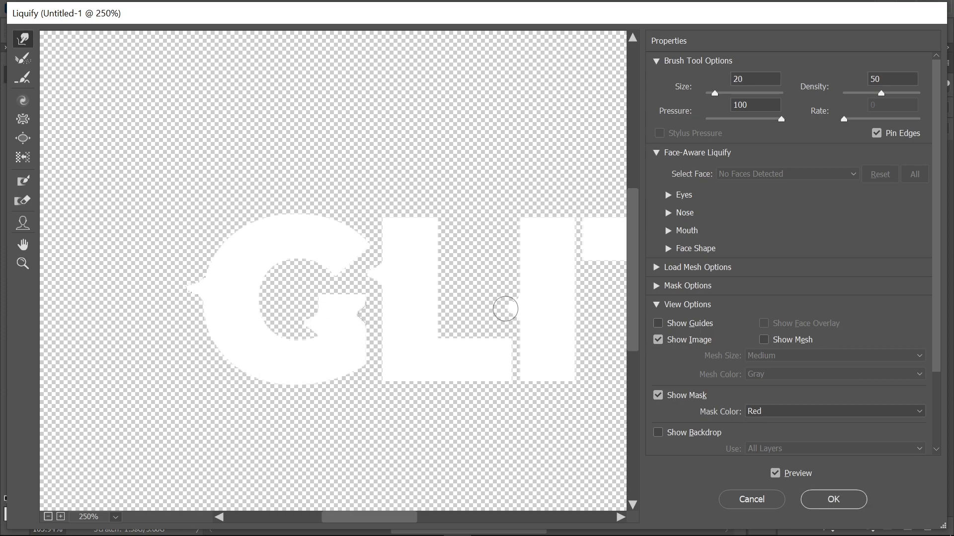
left_click_drag(571, 320, 417, 354)
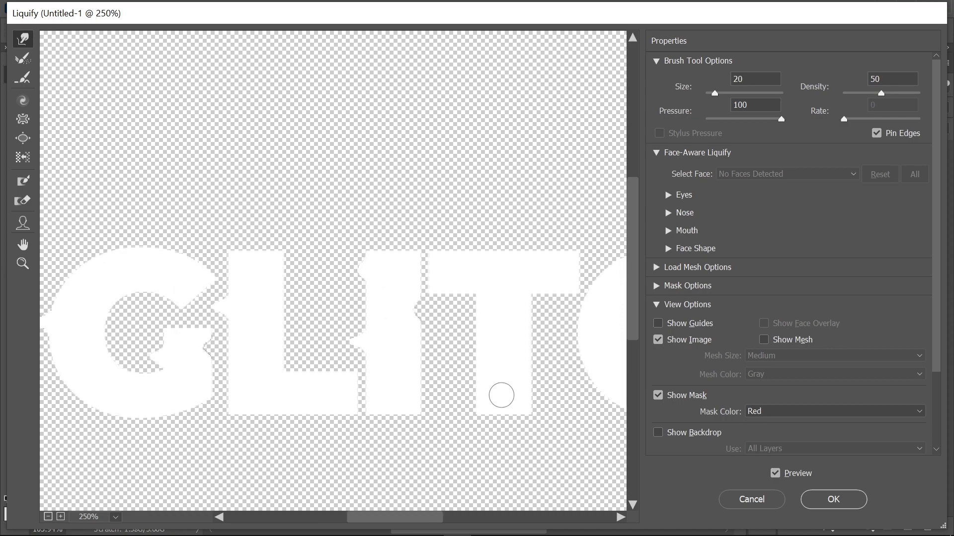
left_click_drag(577, 292, 480, 307)
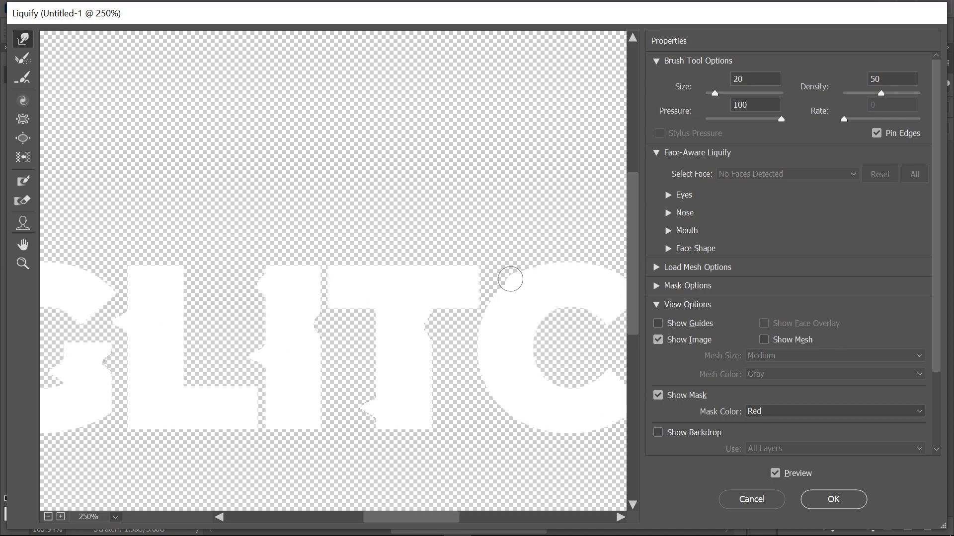
left_click_drag(556, 364, 407, 371)
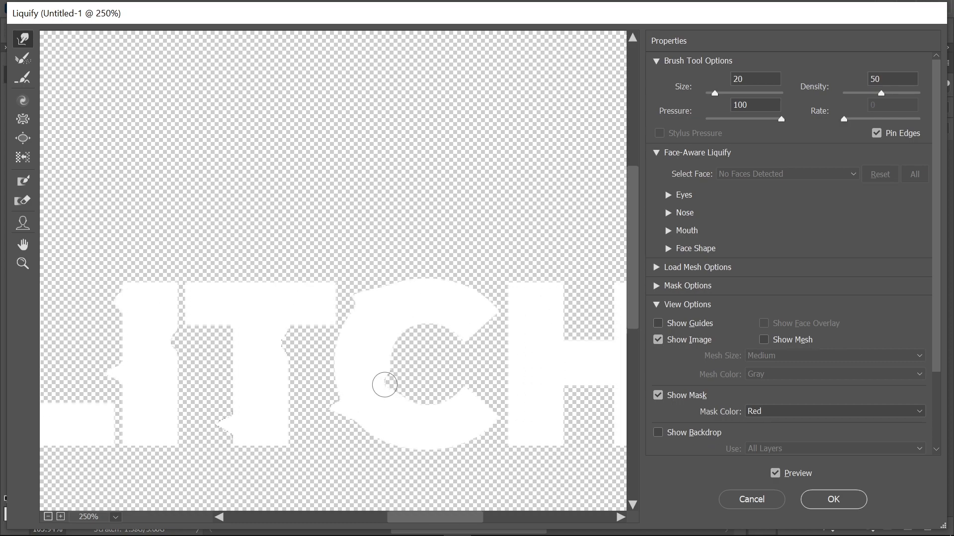
left_click_drag(566, 402, 449, 396)
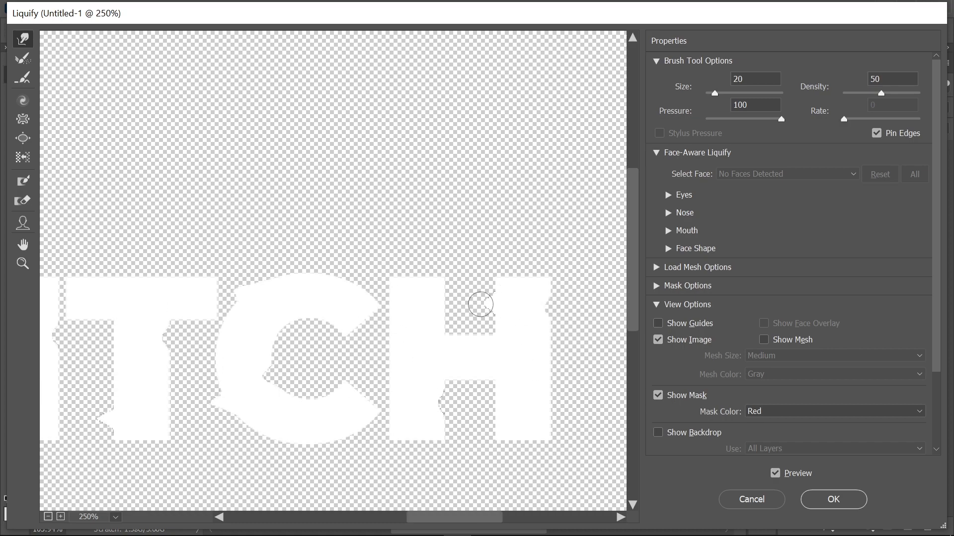
mouse_move(210, 328)
left_mouse_down()
mouse_move(523, 356)
mouse_move(583, 320)
left_mouse_up()
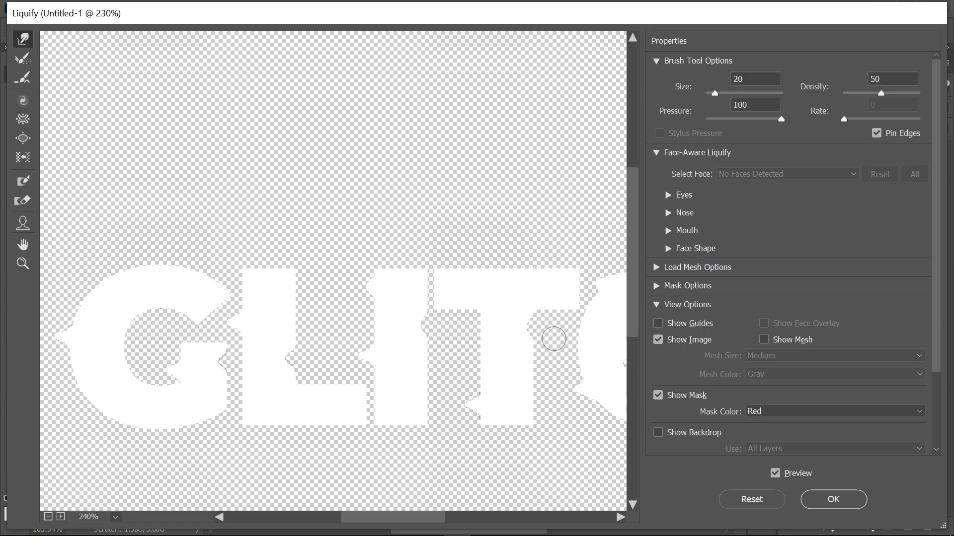
key("ctrl+0")
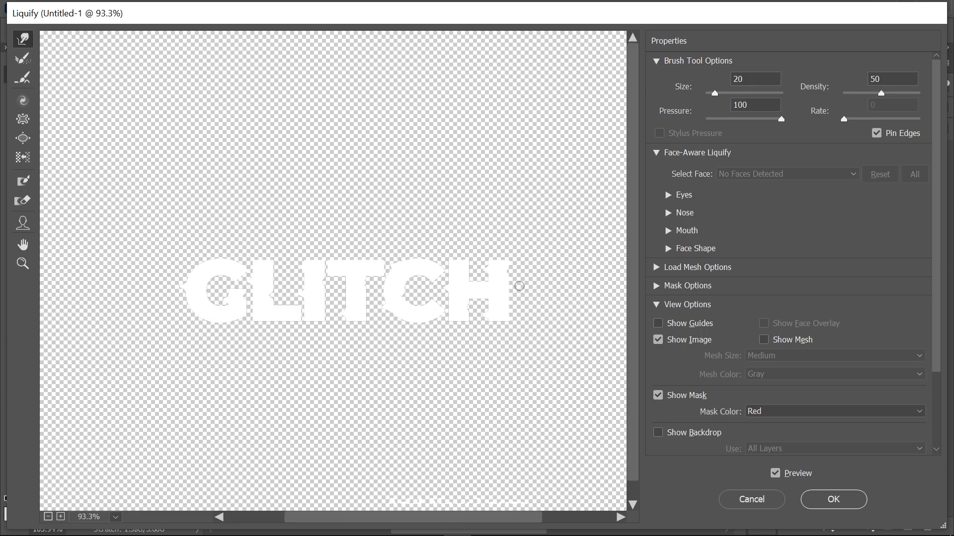
left_click(833, 499)
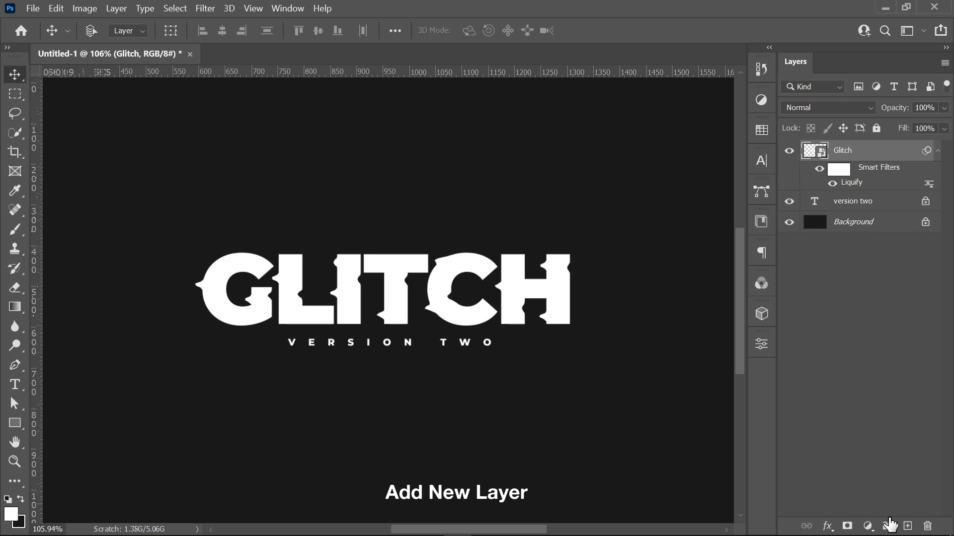
Add a new layer above the Glitch layer and ready a 10 px brush with the white sampled from the text
left_click(908, 526)
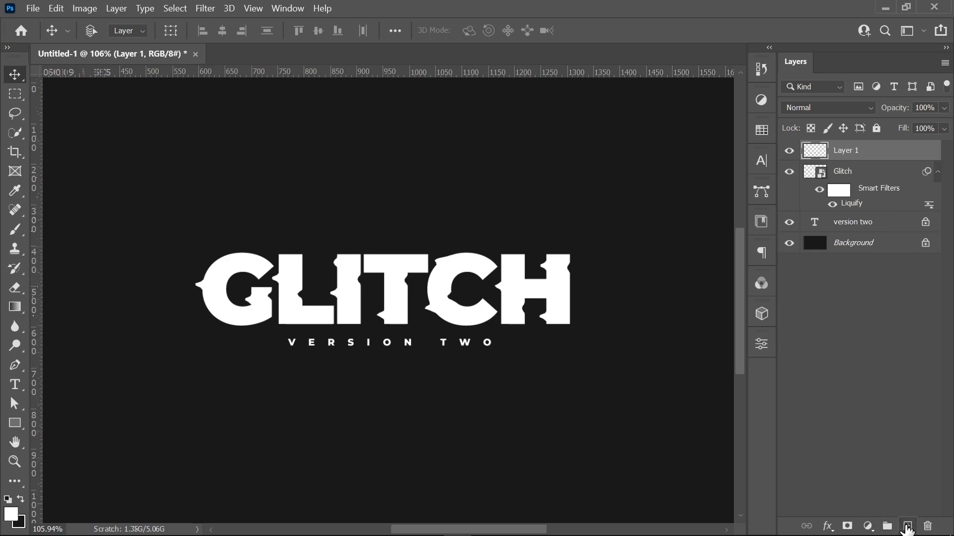
key("b")
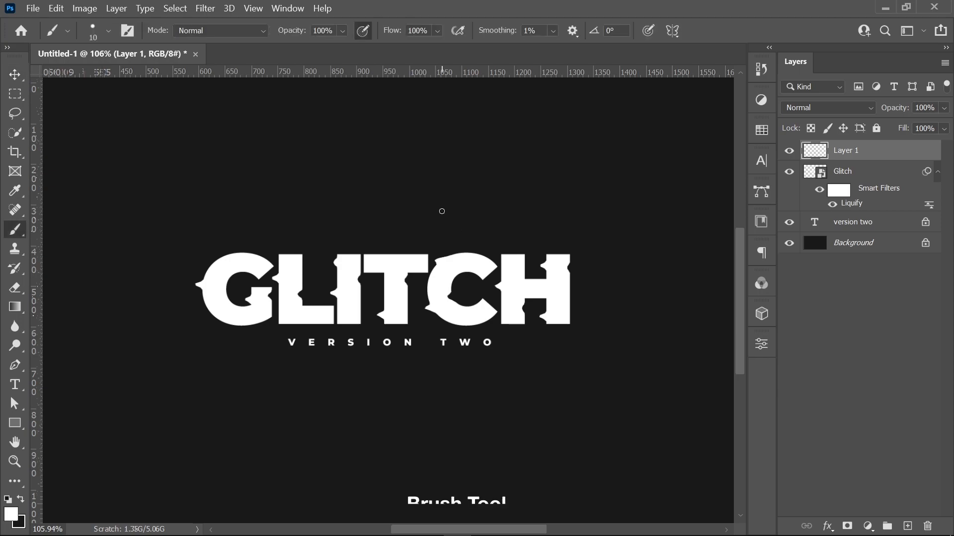
right_click(441, 212)
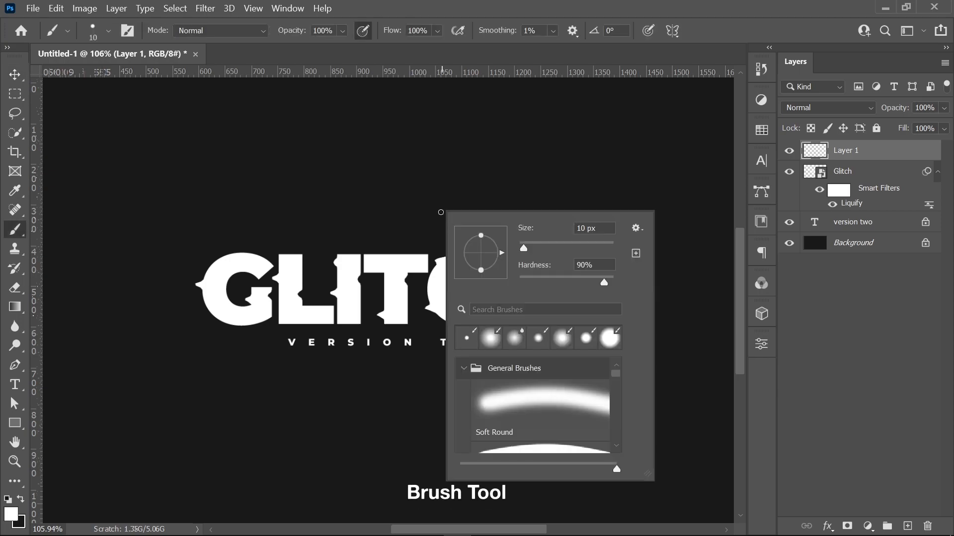
left_click(11, 514)
left_click(291, 277)
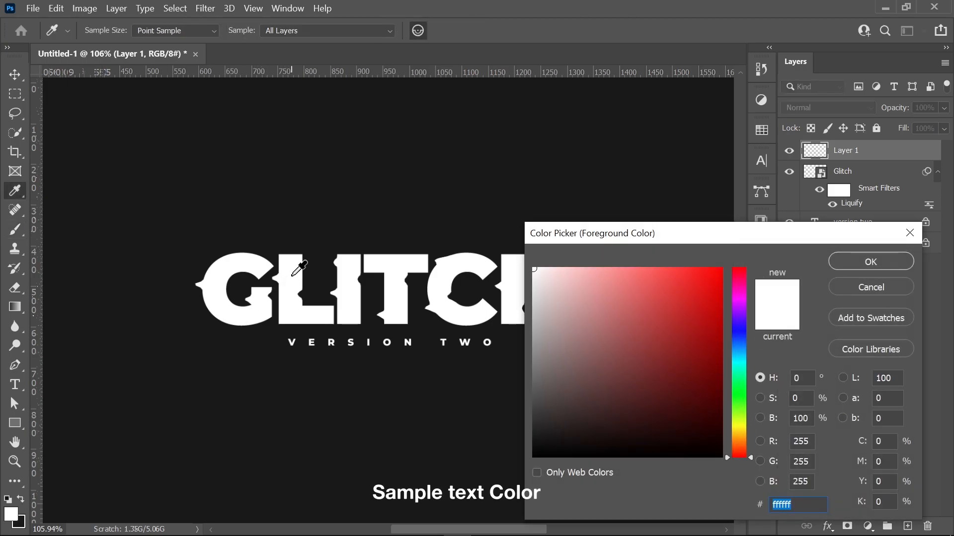
left_click(840, 261)
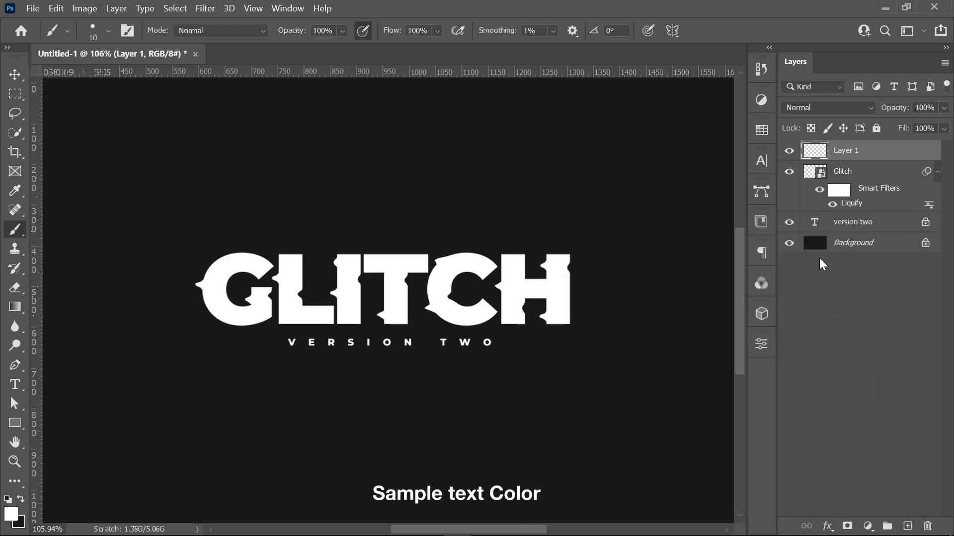
Paint short straight horizontal dashes inside and around the GLITCH letters, with a longer one above the L
scroll(374, 227, "up", 7)
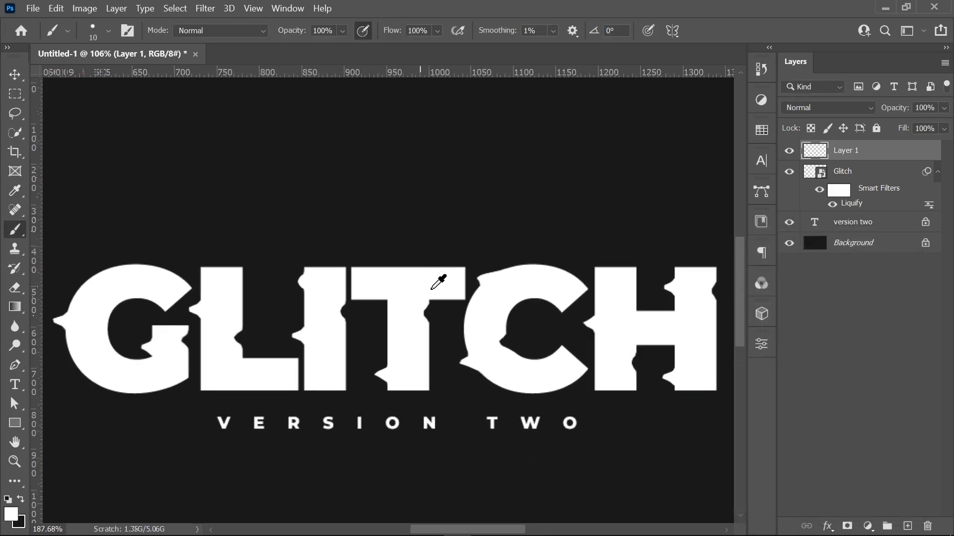
left_click_drag(603, 260, 469, 252)
left_click_drag(530, 242, 503, 241)
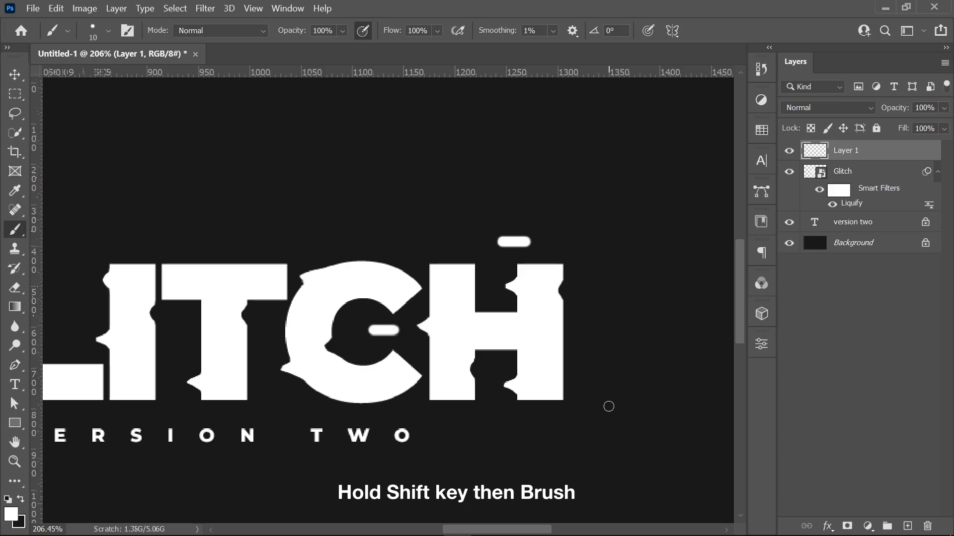
left_click_drag(374, 270, 680, 264)
left_click_drag(479, 338, 479, 337)
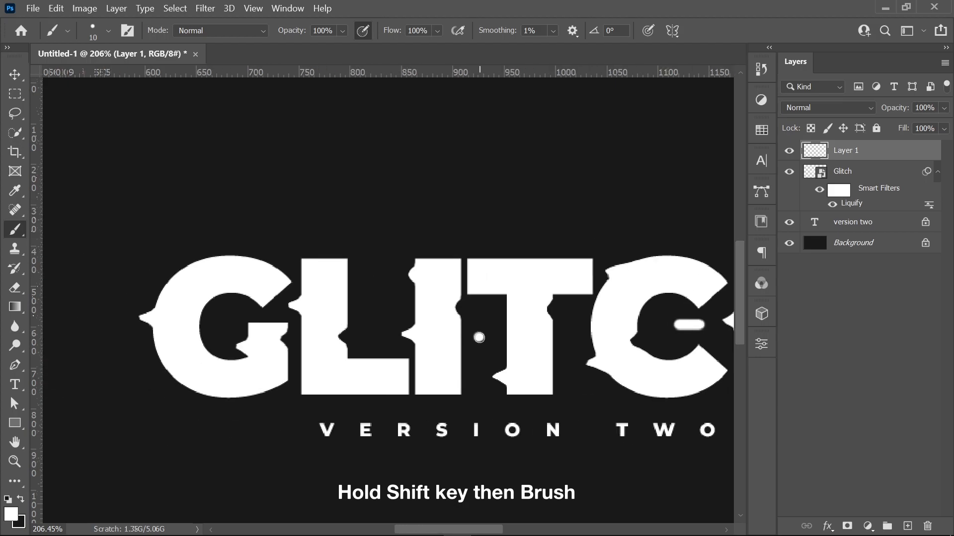
left_click_drag(559, 404, 598, 403)
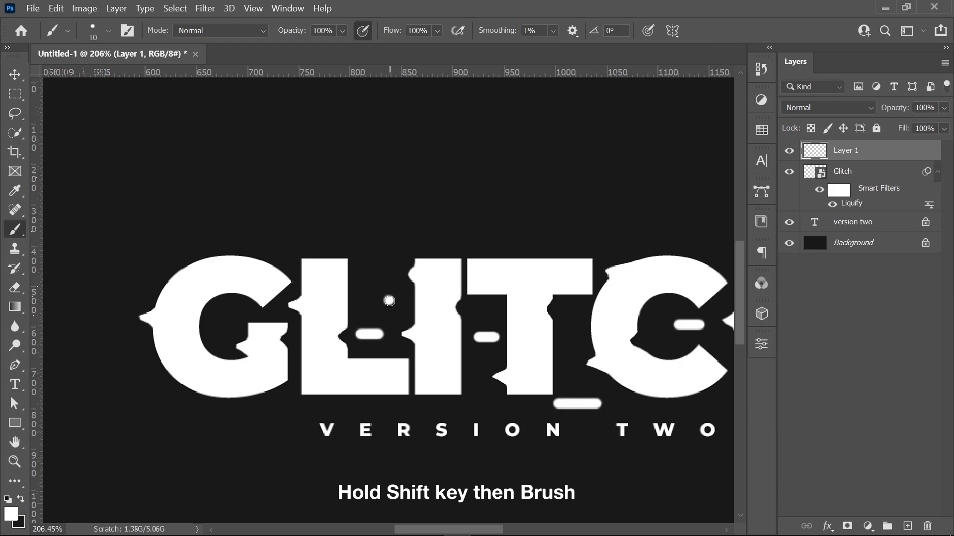
mouse_move(290, 218)
left_mouse_down()
mouse_move(441, 293)
mouse_move(530, 291)
left_mouse_up()
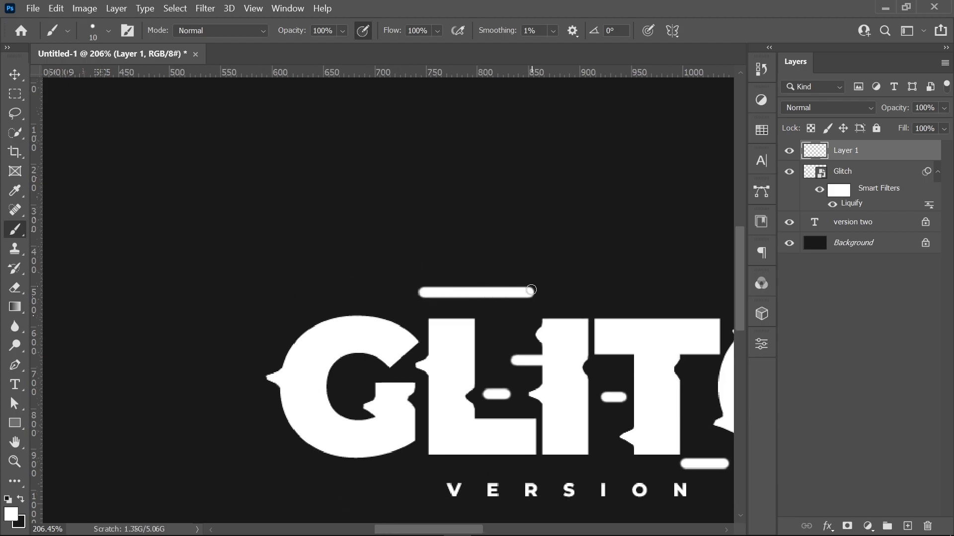
left_click_drag(360, 473, 386, 474)
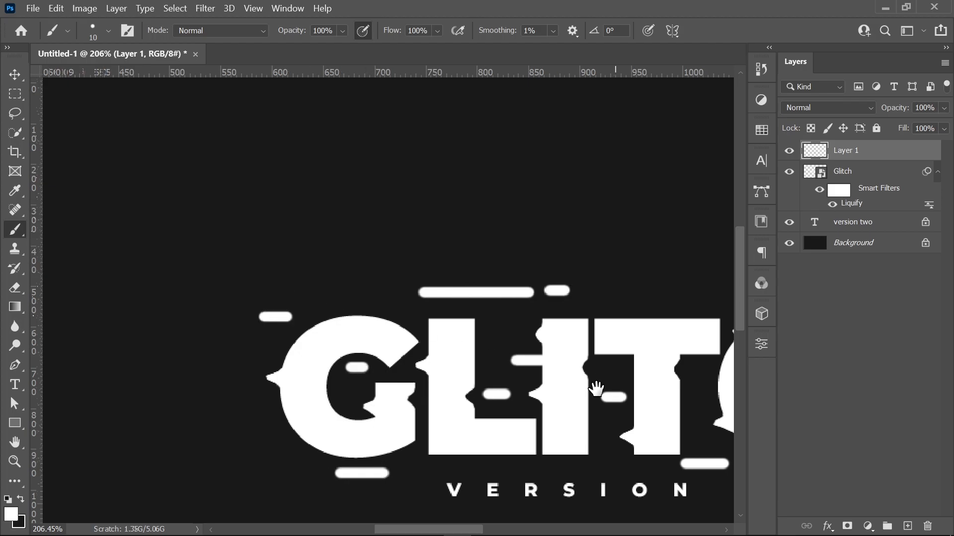
left_click_drag(500, 383, 434, 303)
left_click_drag(617, 389, 633, 389)
left_click_drag(355, 398, 384, 407)
left_click_drag(588, 428, 399, 435)
left_click_drag(584, 258, 630, 257)
scroll(429, 350, "down", 5)
scroll(353, 398, "up", 3)
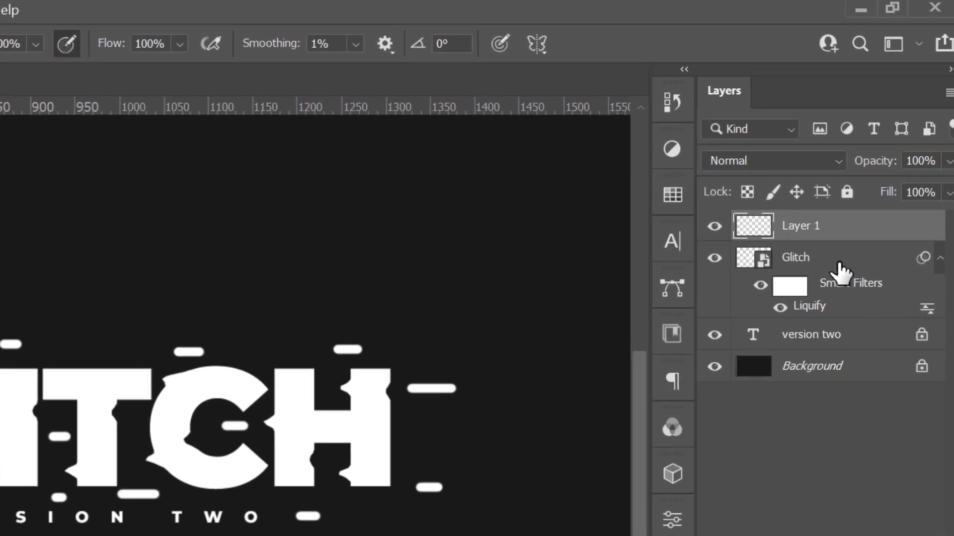
Convert the dash layer and the Glitch layer together into one smart object and duplicate it twice
left_click(841, 272)
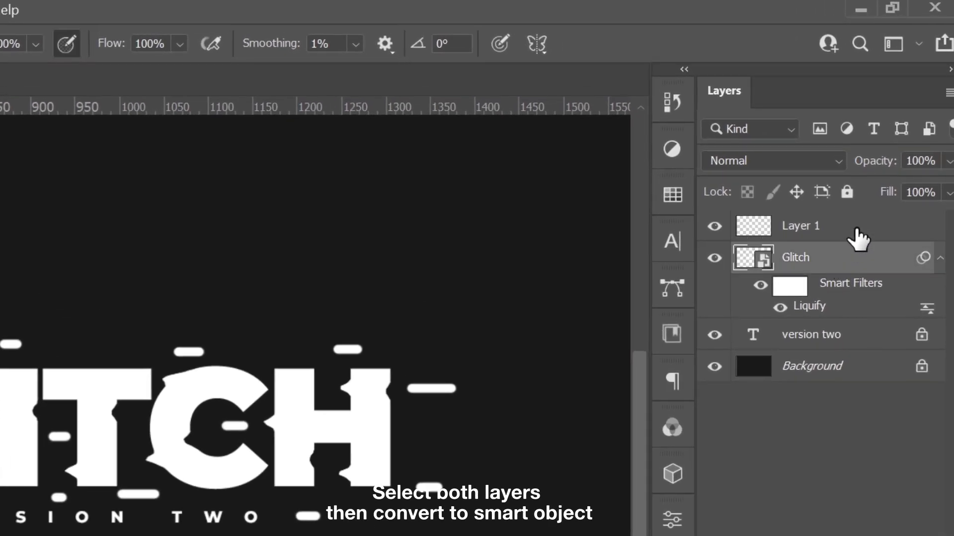
left_click(857, 238, "shift")
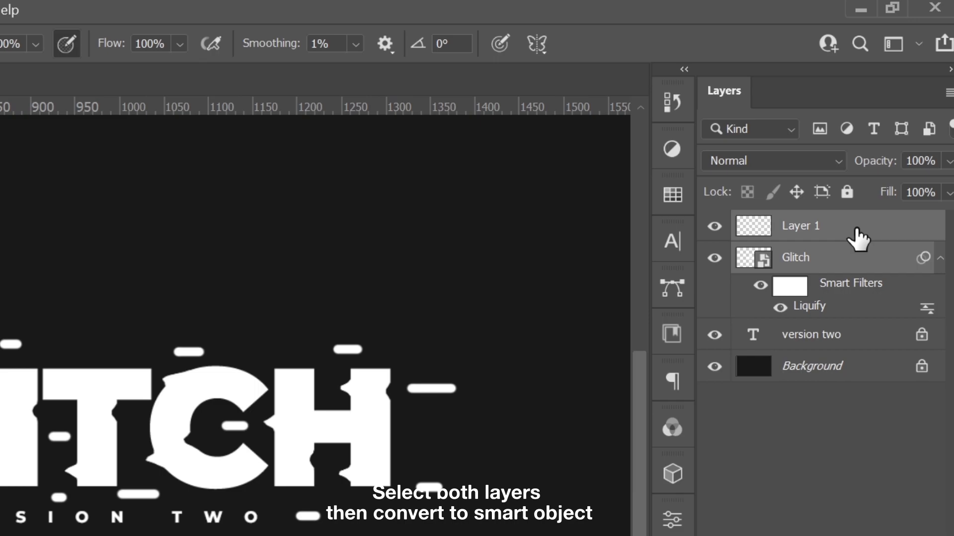
right_click(858, 238)
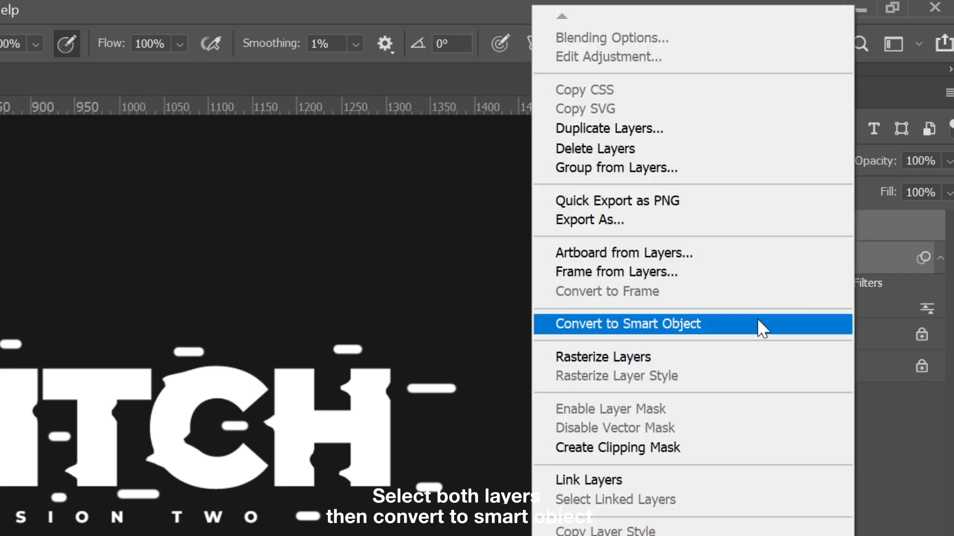
left_click(699, 325)
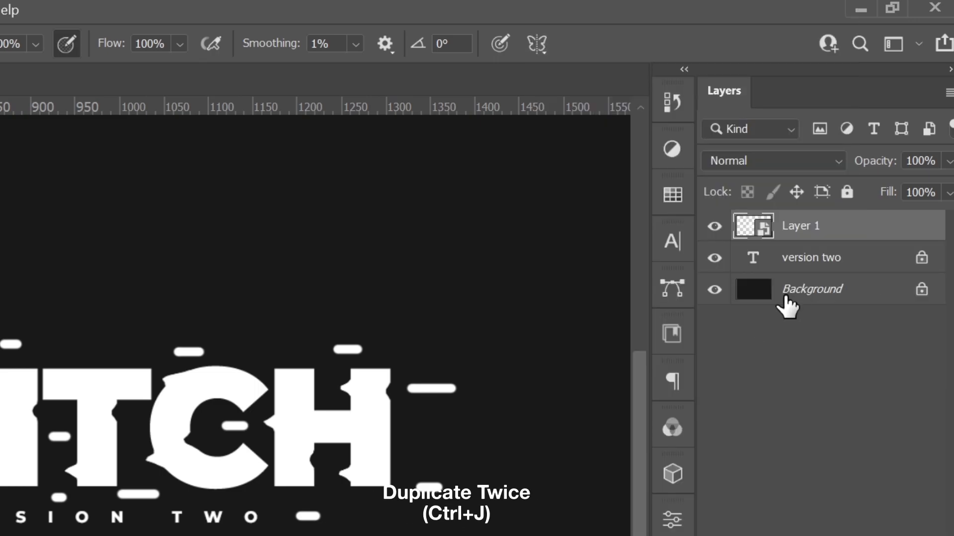
key("ctrl+j")
key("ctrl+j")
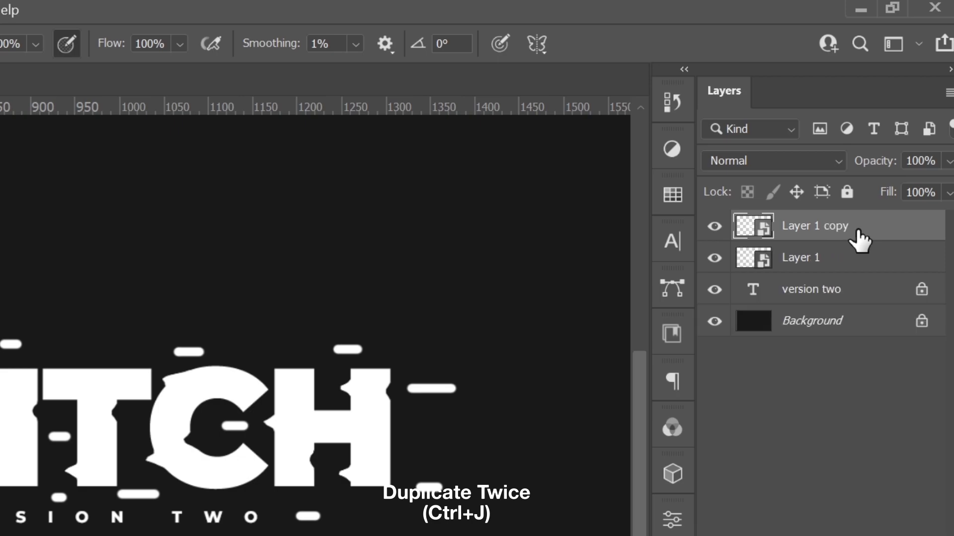
Turn off the G channel in the blending options of Layer 1 copy
left_click(922, 266)
double_click(922, 266)
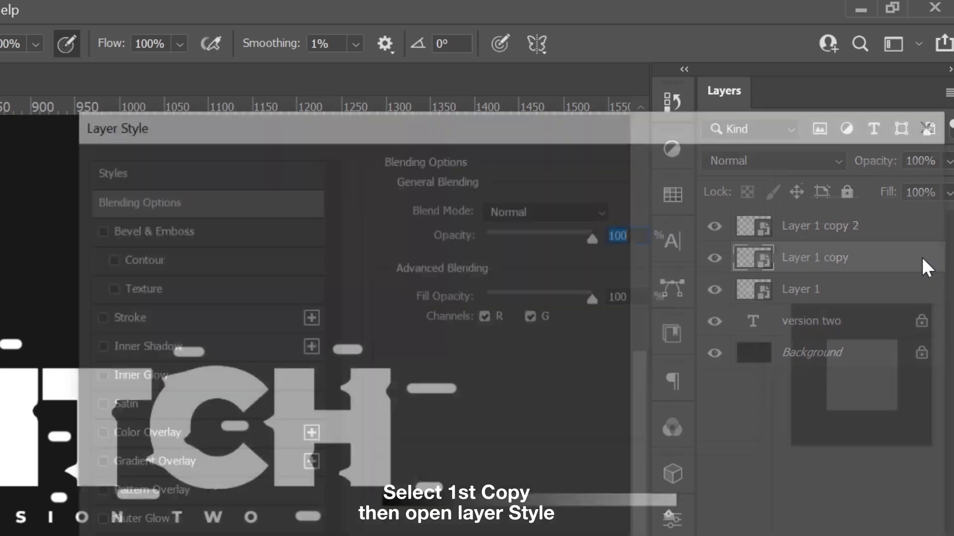
left_click(531, 315)
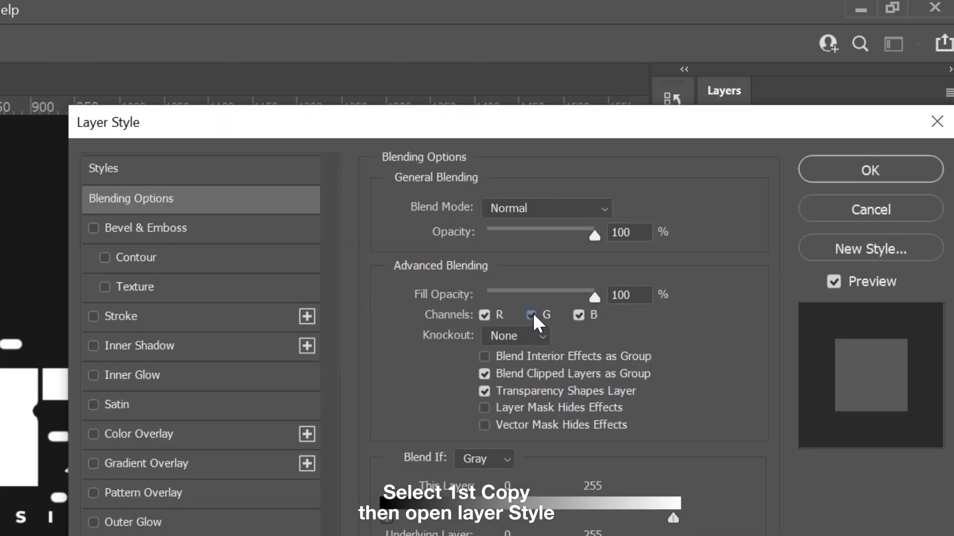
left_click(816, 179)
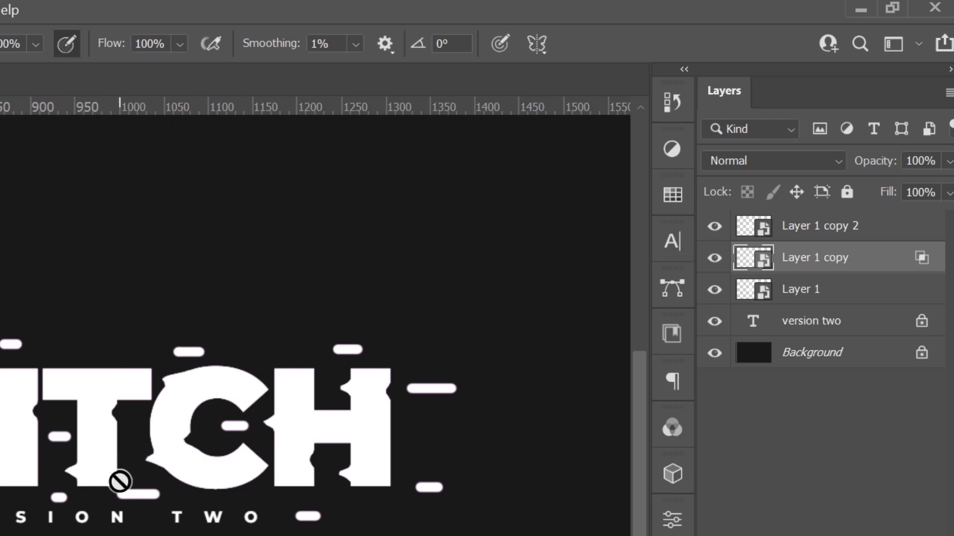
Nudge Layer 1 copy slightly to the left of the original with the Move tool
key("v")
key("Left")
key("Left")
key("Left")
key("Left")
key("Left")
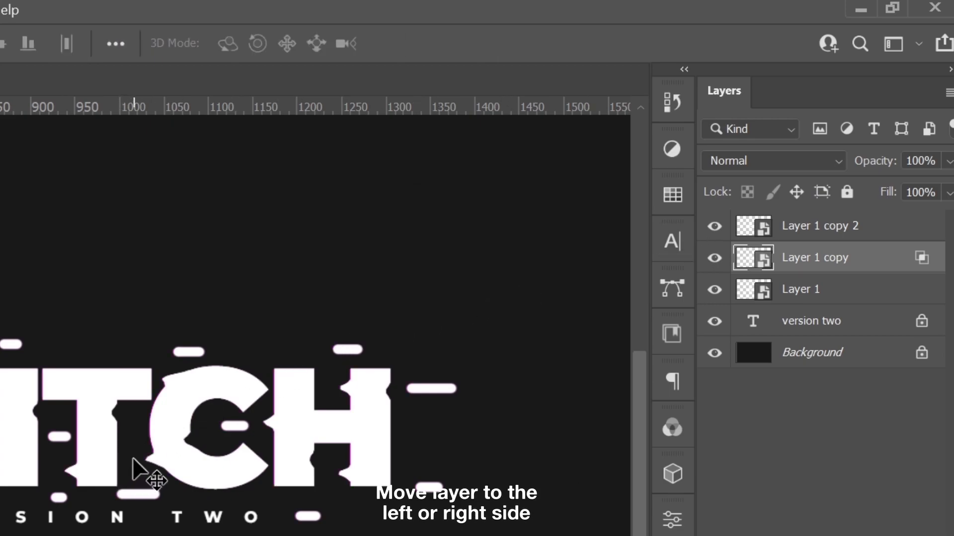
key("Left")
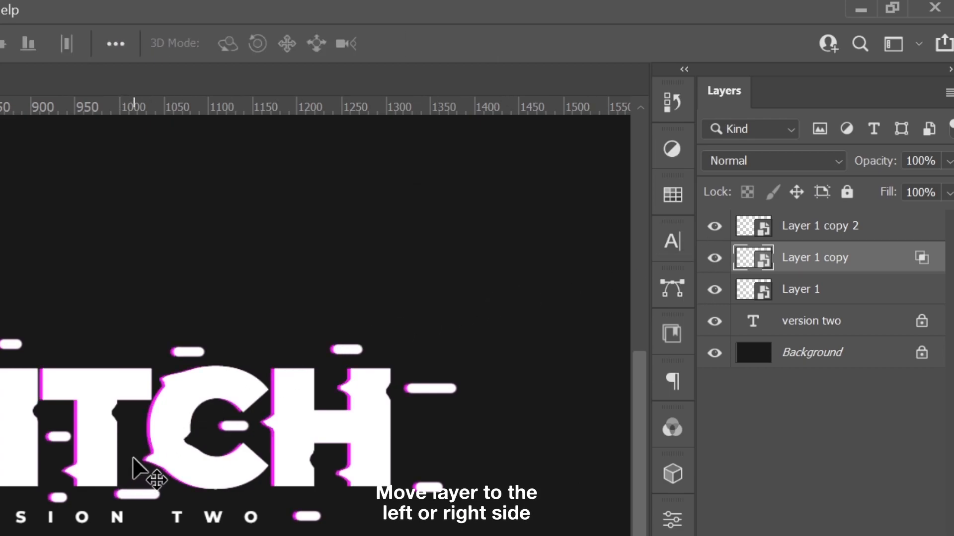
key("Left")
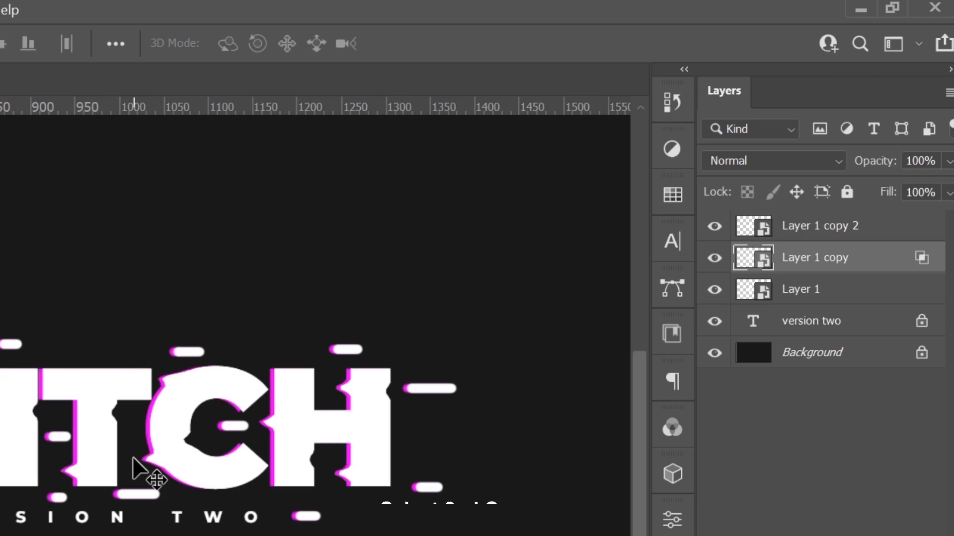
Turn off the R channel in the blending options of Layer 1 copy 2
left_click(908, 233)
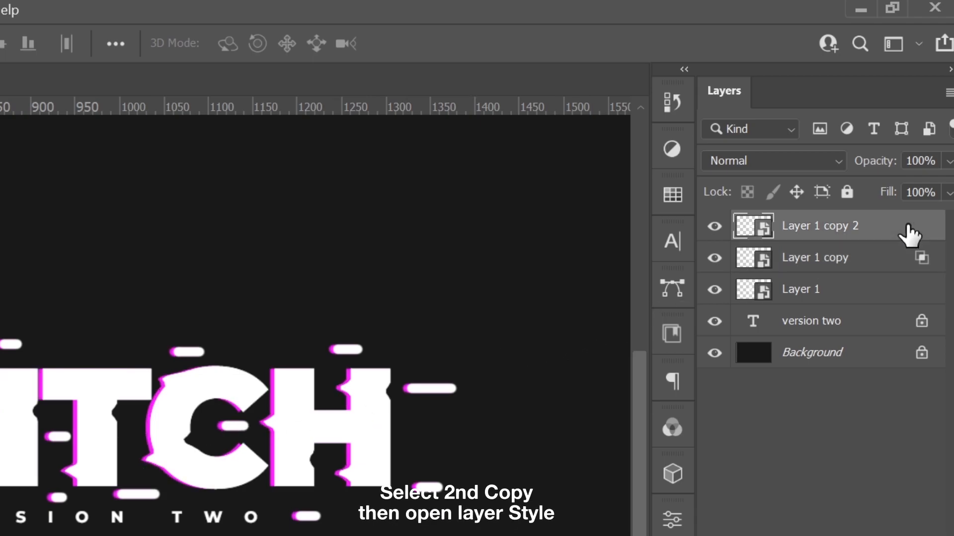
double_click(907, 232)
left_click(486, 313)
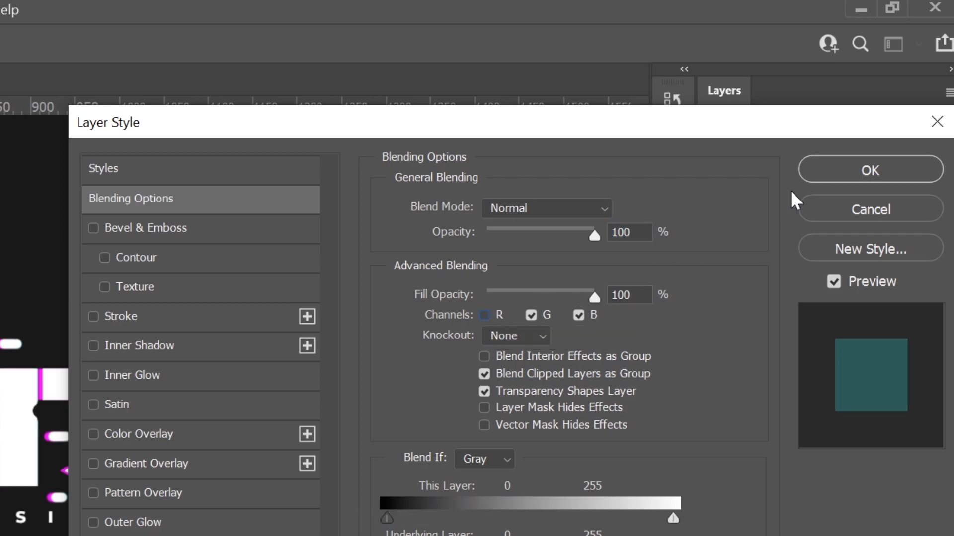
left_click(826, 176)
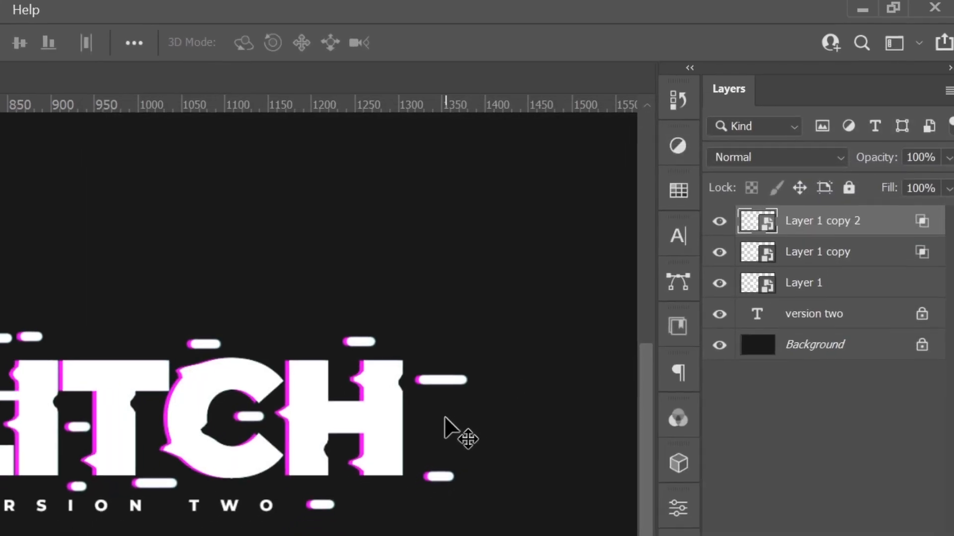
Nudge Layer 1 copy 2 slightly to the right of the original
key("Right")
key("Right")
key("Right")
key("Right")
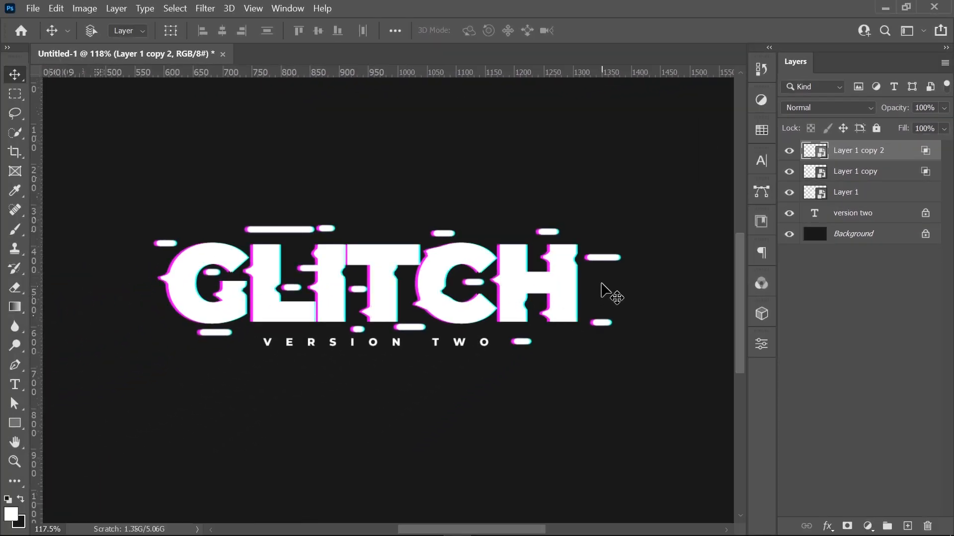
key("Right")
key("Right")
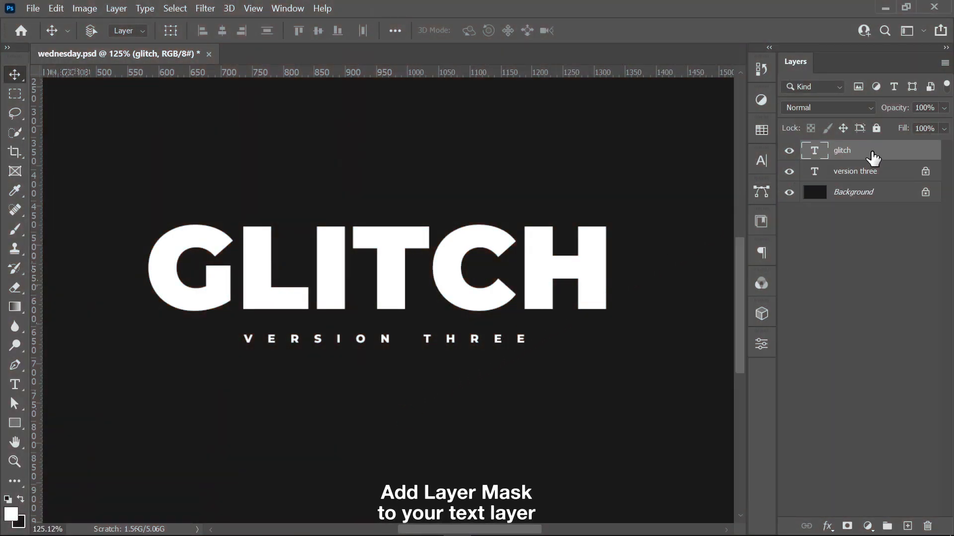
Add a layer mask to the glitch text layer of the version three design and choose the Rectangular Marquee tool
left_click(847, 526)
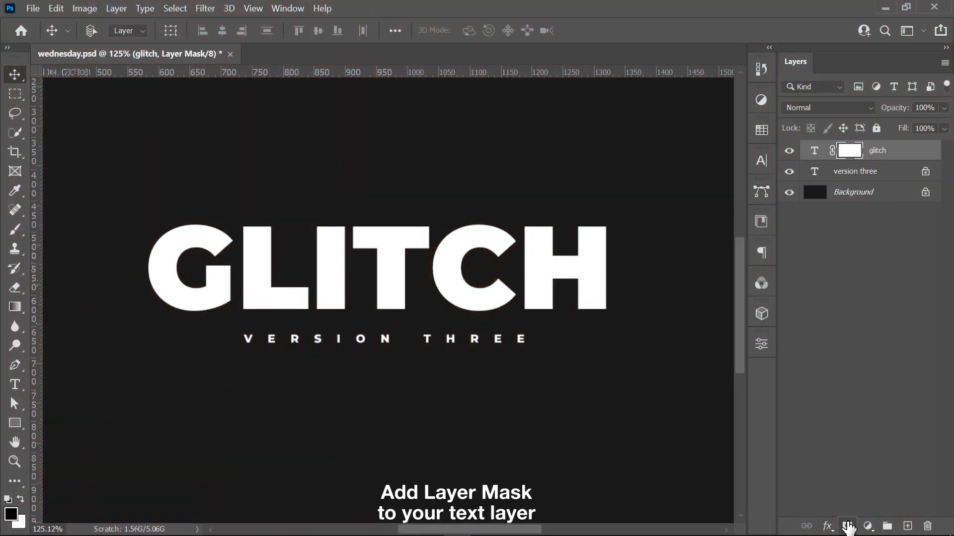
left_click(14, 93)
left_click(47, 93)
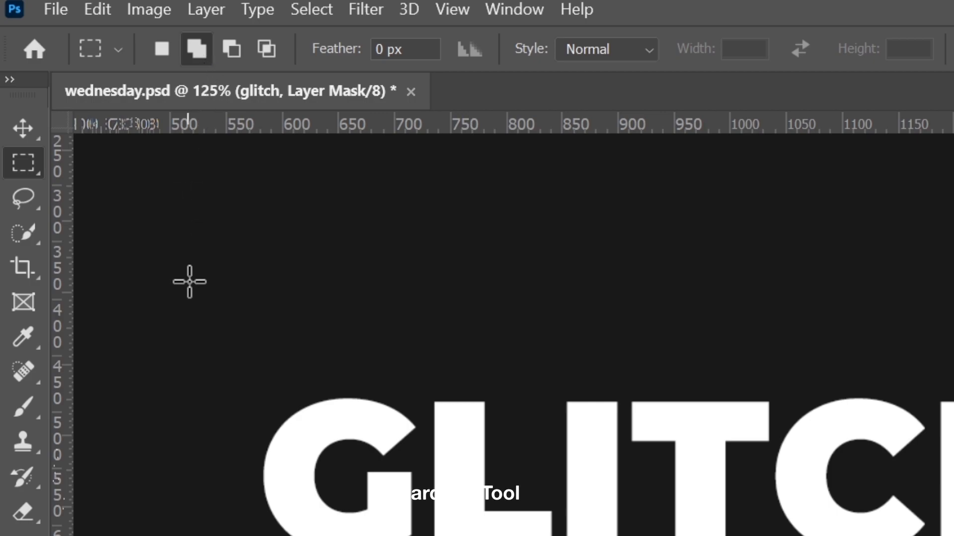
Select small square notches on the outer left edge of the G and on the inner edge of its bar
scroll(214, 534, "up", 8)
left_click_drag(397, 323, 882, 520)
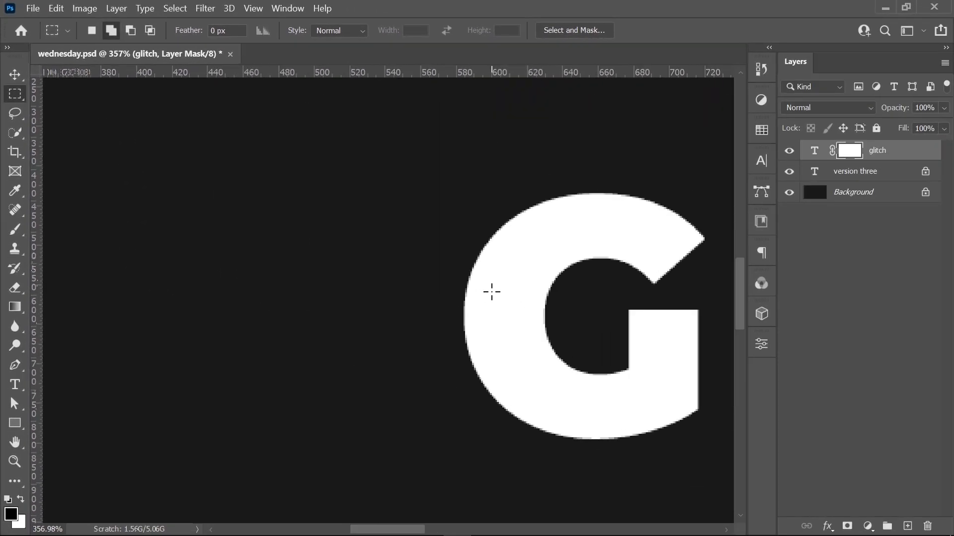
left_click_drag(451, 311, 473, 334)
left_click_drag(620, 334, 636, 350)
Add small square notches to the selection along the edges of the I, the T and the C
left_click_drag(705, 246, 376, 309)
left_click_drag(565, 256, 584, 276)
left_click_drag(703, 332, 481, 337)
left_click_drag(516, 374, 534, 394)
left_click_drag(627, 380, 422, 383)
left_click_drag(467, 368, 489, 390)
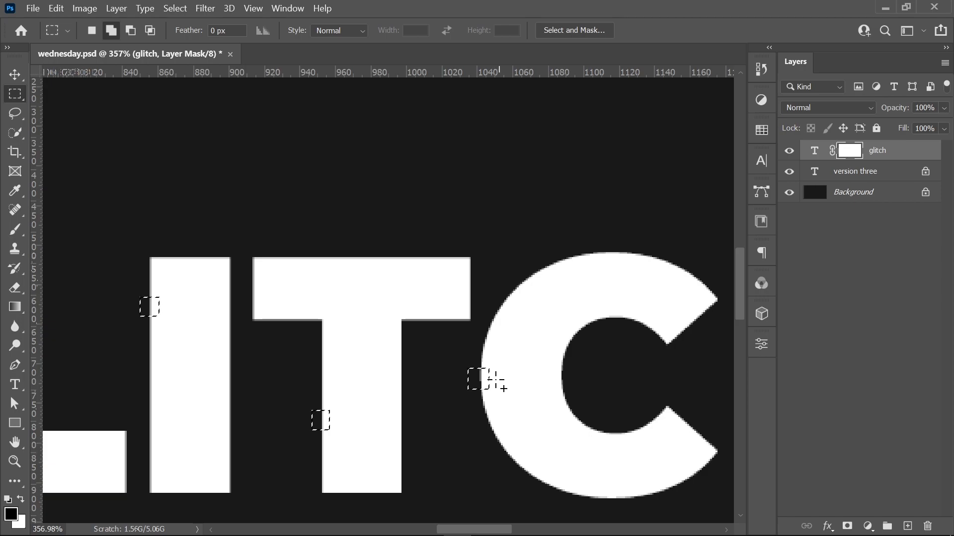
left_click_drag(222, 456, 234, 468)
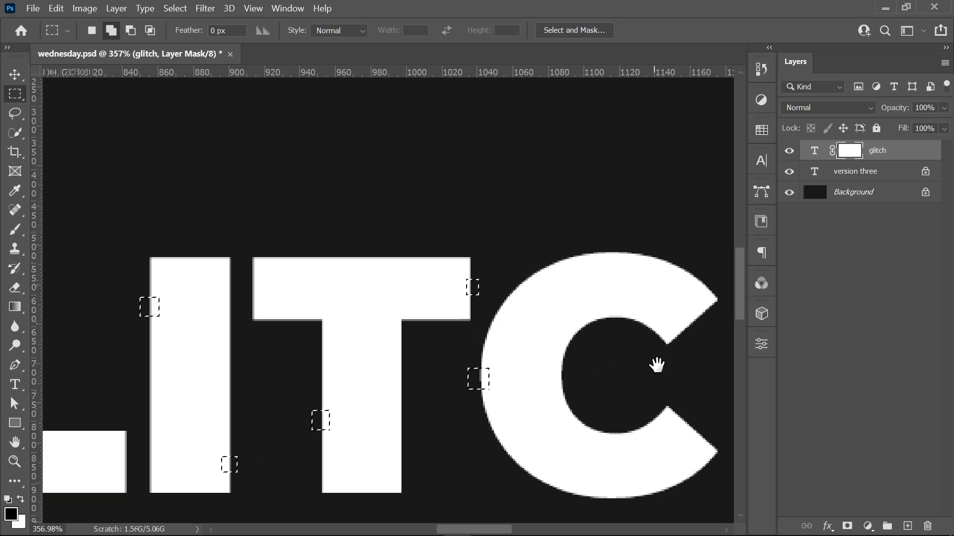
Add small square notches to the selection on the H's outer edges and the inner edge of its right stem
left_click_drag(653, 366, 247, 396)
left_click_drag(327, 409, 342, 426)
left_click_drag(480, 458, 495, 473)
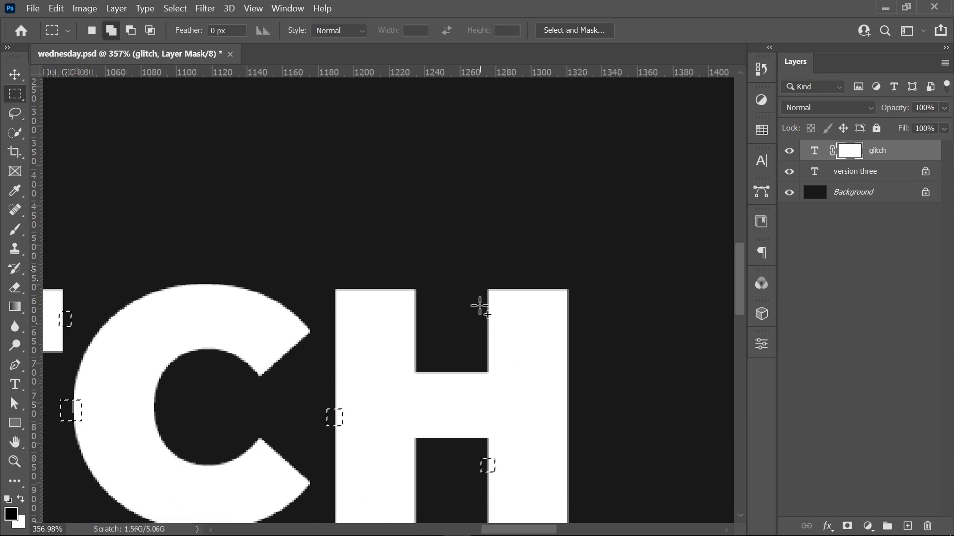
left_click_drag(493, 312, 494, 313)
left_click_drag(563, 406, 579, 421)
scroll(305, 438, "down", 3)
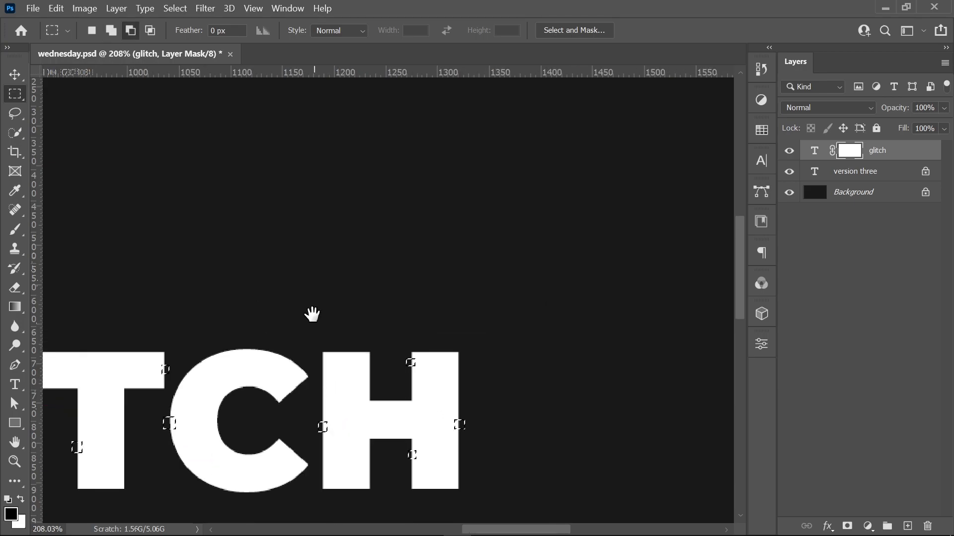
Fill the selected notches along the GLITCH letters with black on the text layer's mask
left_click_drag(313, 332, 587, 179)
scroll(523, 276, "down", 2)
left_click_drag(546, 416, 528, 412)
key("v")
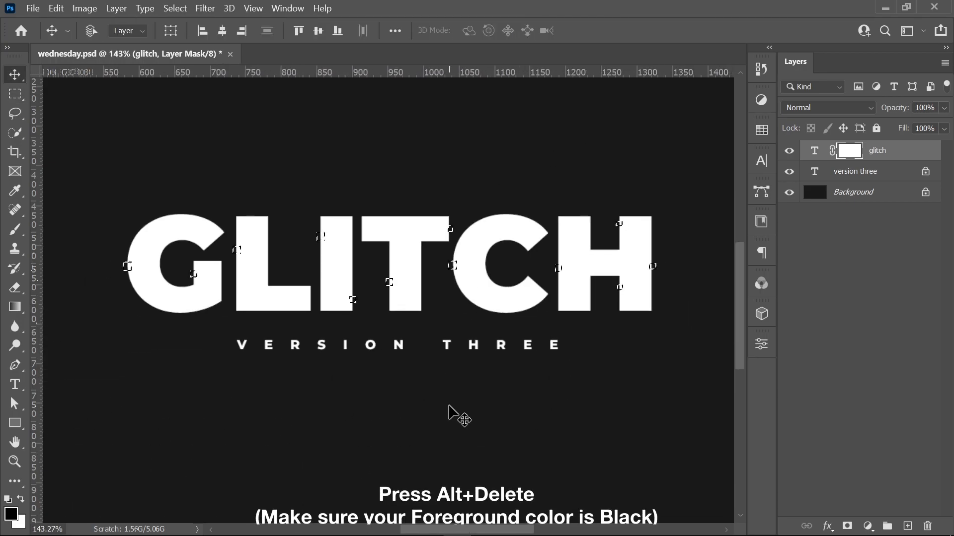
key("alt+Delete")
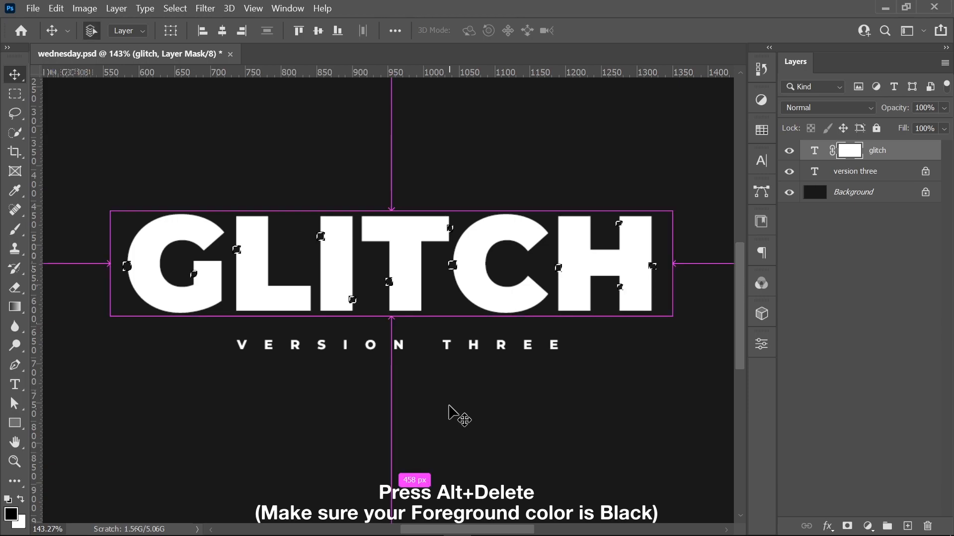
Select small rectangles just outside the cut notches of the G and the L with the Rectangular Marquee tool
key("m")
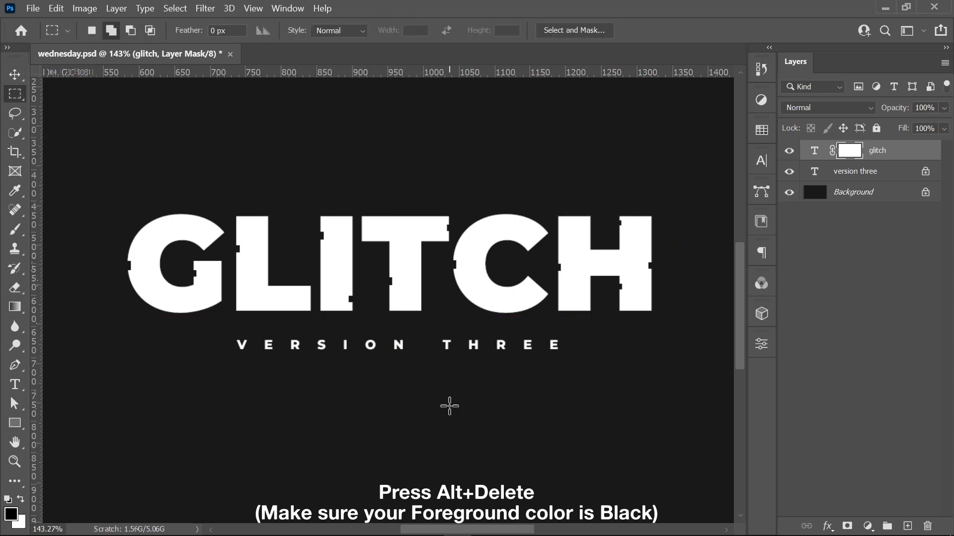
scroll(154, 314, "up", 6)
scroll(438, 281, "up", 1)
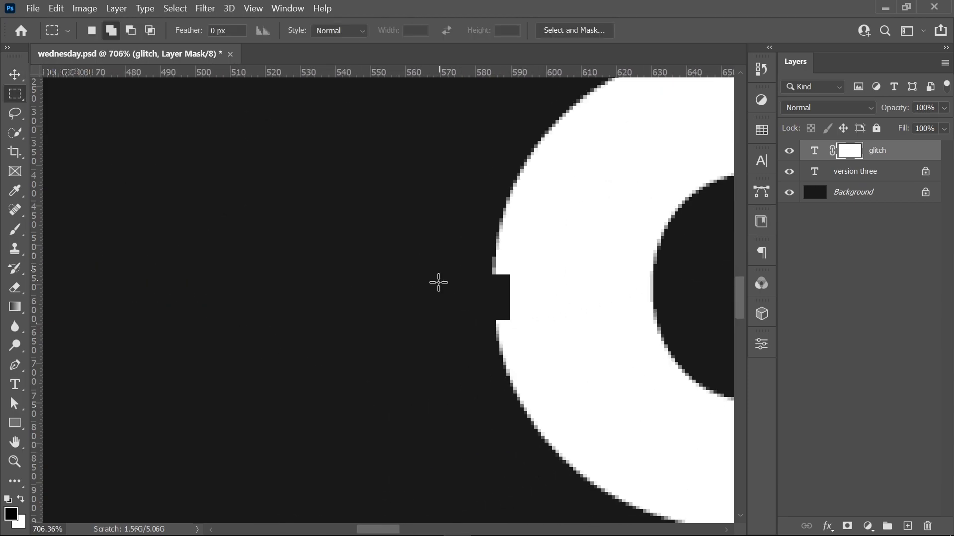
mouse_move(422, 272)
left_mouse_down()
mouse_move(461, 308)
mouse_move(430, 326)
left_mouse_up()
scroll(407, 304, "right", 5)
left_click_drag(685, 198, 559, 311)
left_click_drag(489, 286, 521, 317)
Add small rectangles to the selection beside the cut notches of the I, the T and the C
left_click_drag(695, 337, 268, 319)
left_click_drag(422, 200, 483, 232)
left_click_drag(656, 341, 369, 193)
left_click_drag(418, 364, 466, 395)
left_click_drag(532, 278, 564, 313)
left_click_drag(713, 202, 310, 393)
left_click_drag(483, 201, 511, 233)
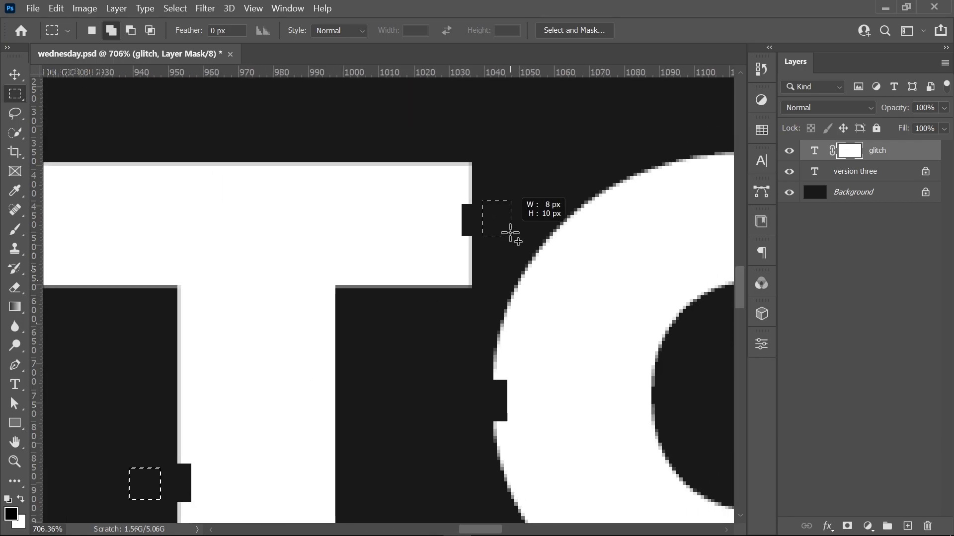
left_click_drag(433, 379, 468, 421)
Add small rectangles to the selection beside the notches on the H's outer edges and inner right stem
left_click_drag(705, 407, 404, 338)
left_click_drag(463, 327, 498, 362)
left_click_drag(695, 223, 311, 273)
left_click_drag(350, 162, 399, 187)
left_click_drag(424, 442, 413, 339)
left_click_drag(381, 371, 405, 396)
left_click_drag(598, 267, 651, 296)
Add loose fragments to the selection: one about 11 by 12 px above the gap between C and H, others around the G and L
scroll(640, 299, "down", 5)
scroll(535, 231, "up", 3)
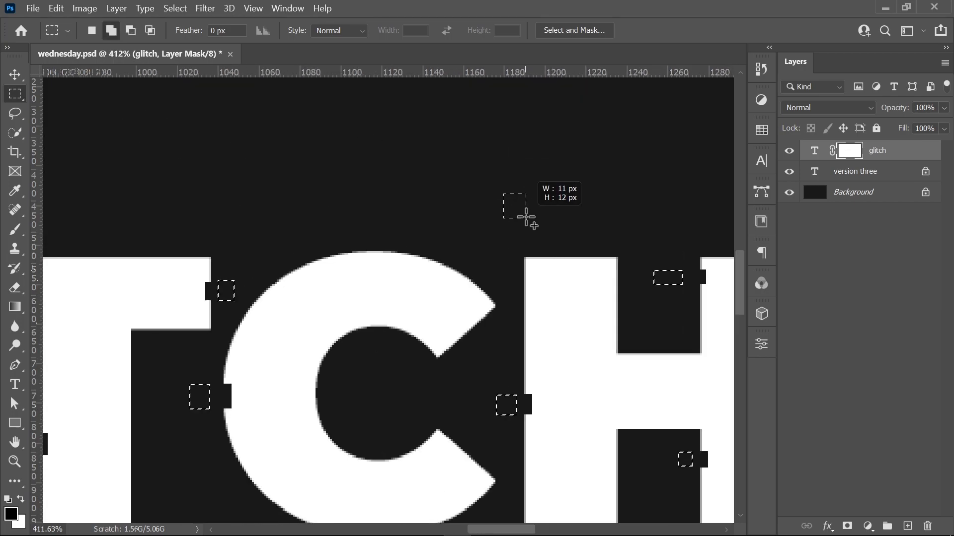
left_click_drag(526, 217, 526, 218)
scroll(402, 328, "down", 3)
left_click_drag(268, 480, 690, 298)
left_click_drag(264, 292, 283, 309)
left_click_drag(382, 122, 480, 272)
left_click_drag(157, 246, 180, 254)
Add loose rectangular fragments to the selection above the T, below the H and beyond the H's outer edge
scroll(619, 191, "right", 5)
left_click_drag(467, 199, 500, 211)
left_click_drag(681, 336, 363, 256)
left_click_drag(541, 360, 563, 371)
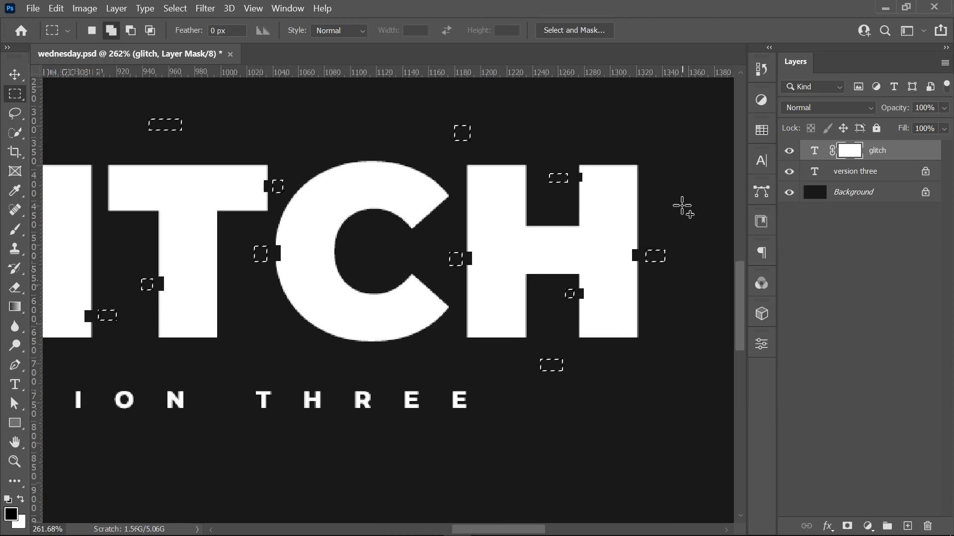
left_click_drag(683, 208, 542, 245)
left_click_drag(536, 215, 567, 228)
scroll(422, 311, "down", 10)
left_click_drag(327, 383, 463, 339)
scroll(477, 326, "up", 1)
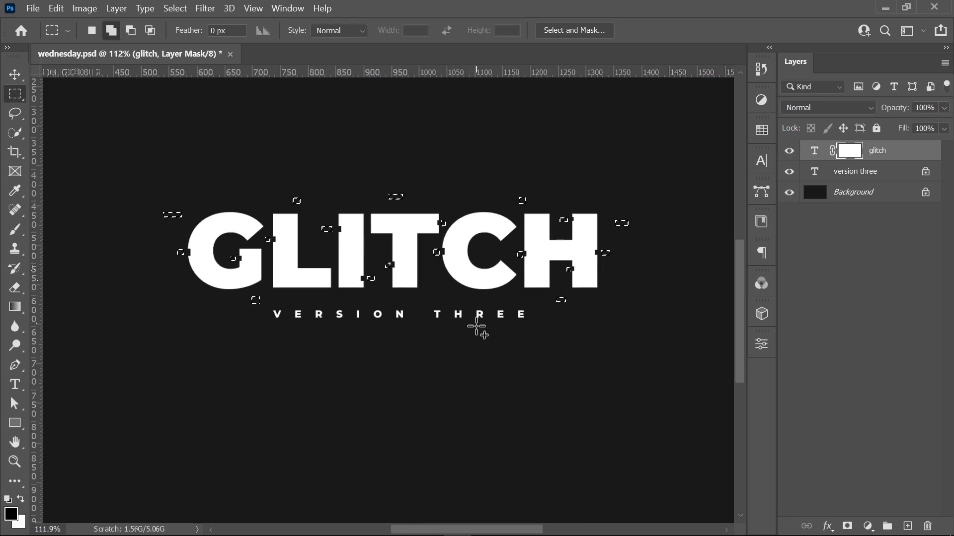
Create a white (ffffff) Solid Color fill layer from the selected rectangles
left_click(869, 527)
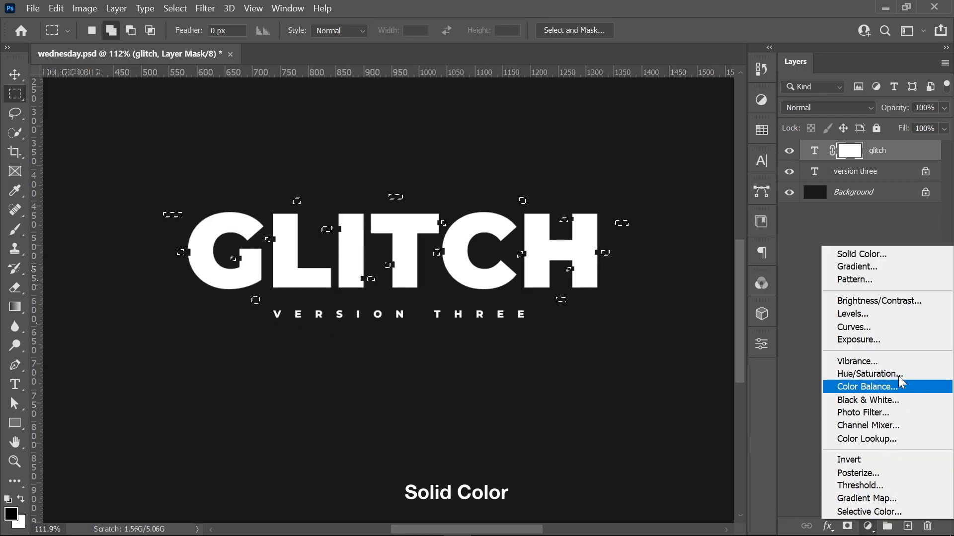
left_click(887, 249)
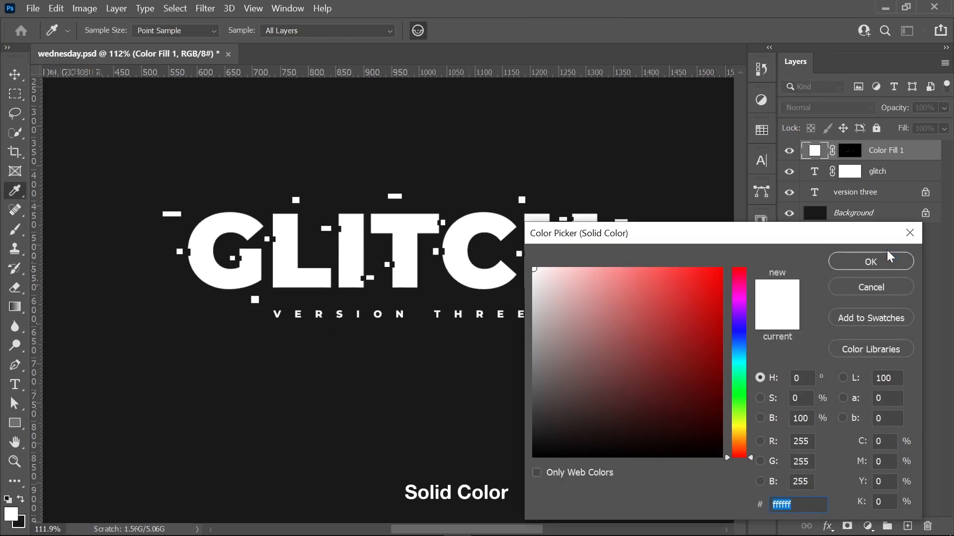
left_click(881, 262)
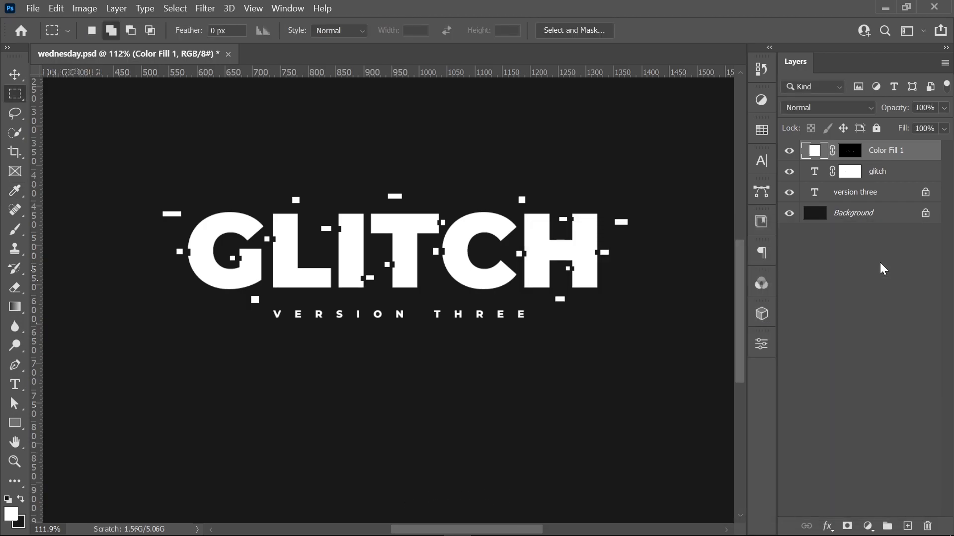
Convert the colour fill and glitch text layers together into one Smart Object and duplicate it twice
left_click(894, 173, "shift")
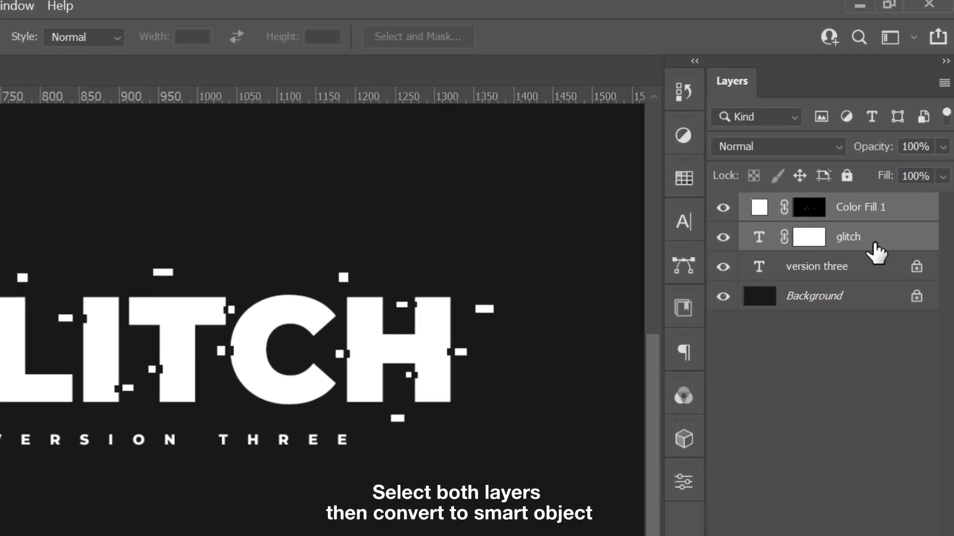
right_click(875, 251)
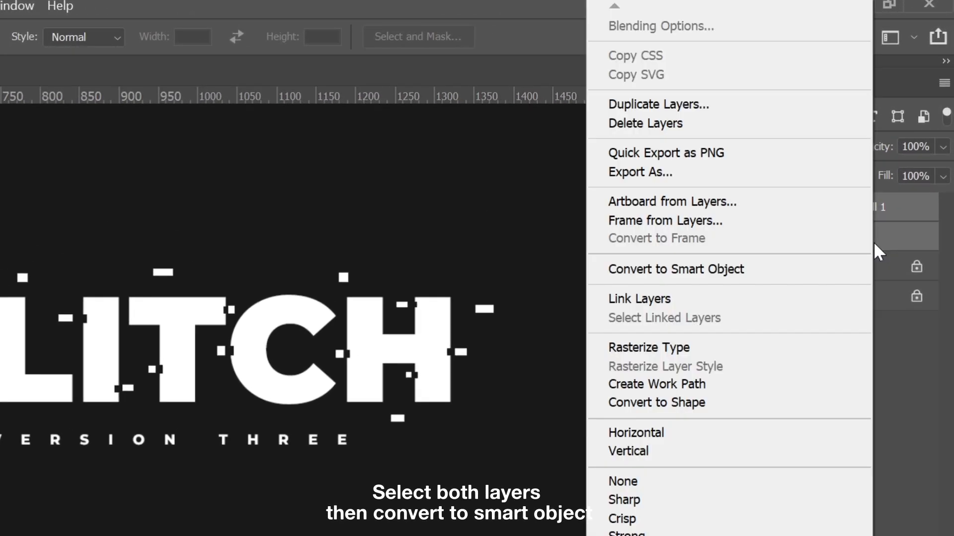
left_click(843, 272)
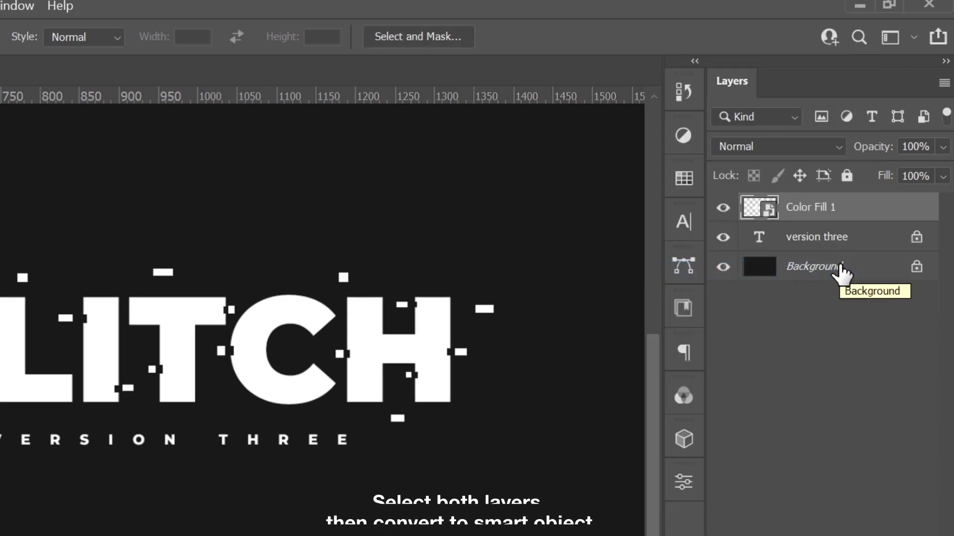
key("ctrl+j")
key("ctrl+j")
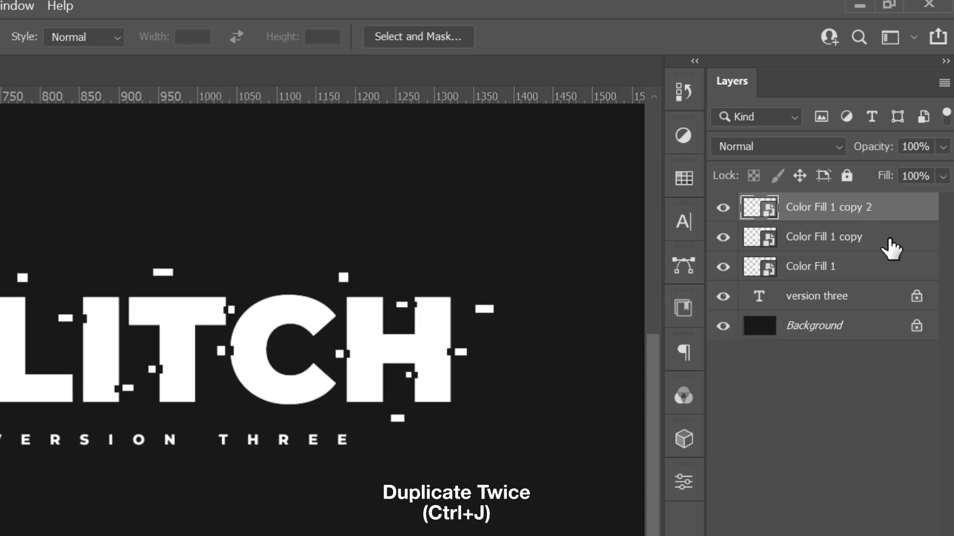
Turn off the green channel in the first copy's blending options and nudge that copy slightly to the left
left_click(892, 243)
double_click(892, 243)
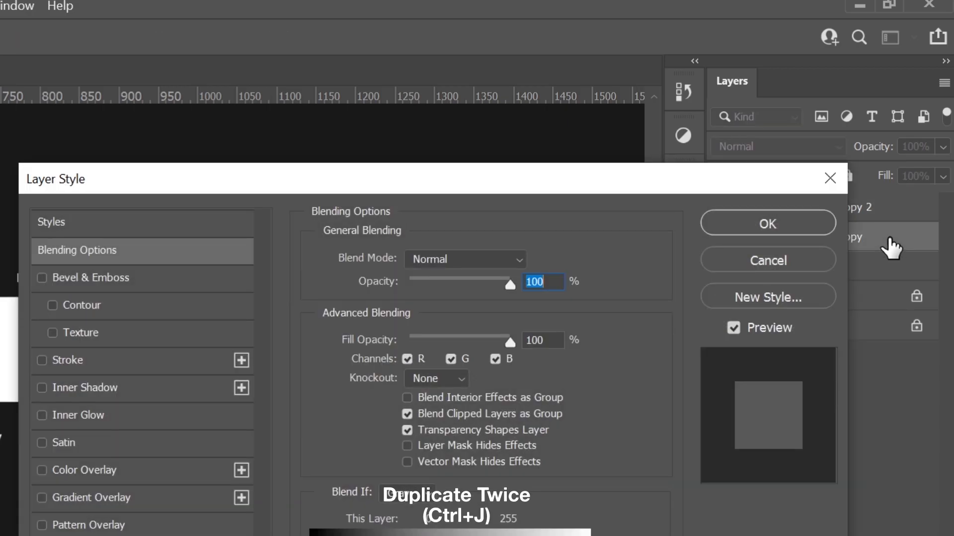
left_click(456, 358)
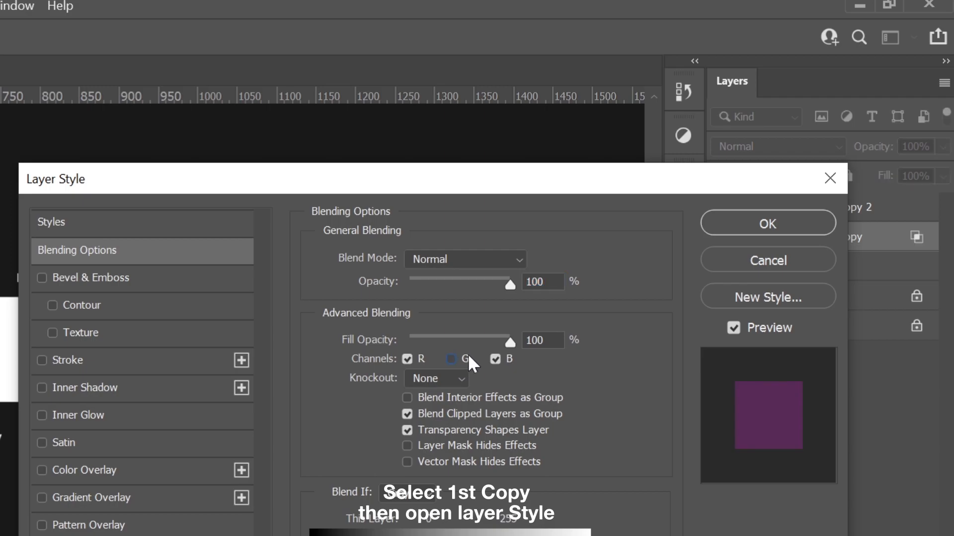
left_click(754, 221)
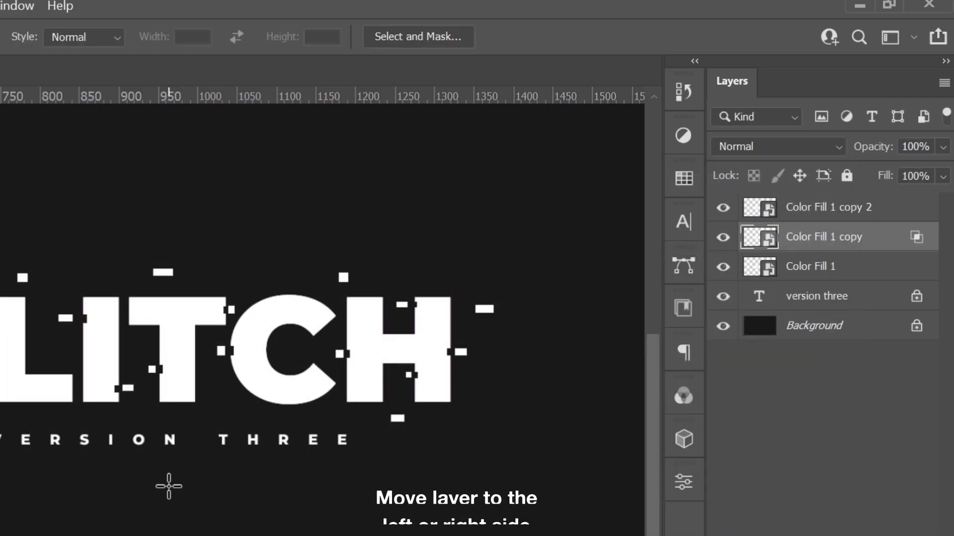
key("v")
key("Left")
key("Left")
key("Left")
key("Left")
key("Left")
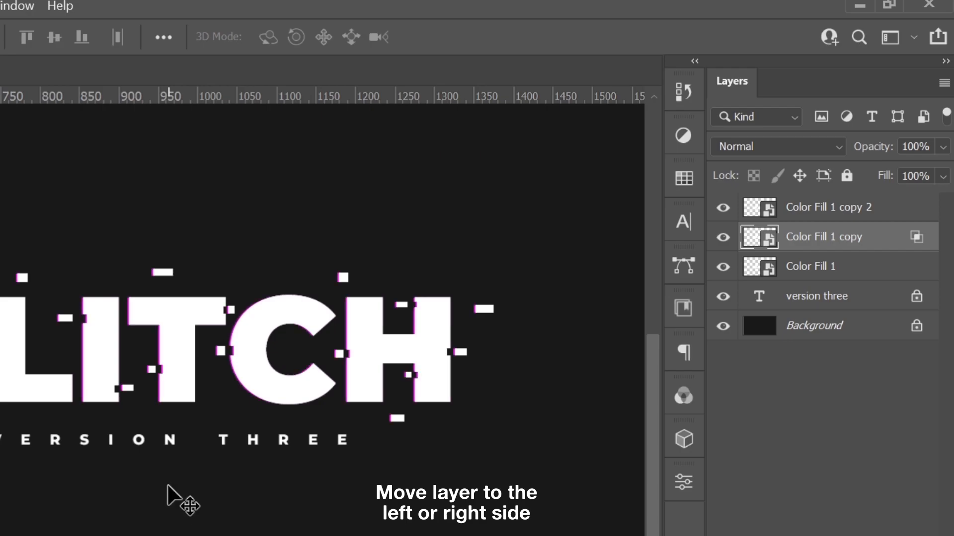
Turn off the red channel in the blending options of the second Smart Object copy
left_click(892, 218)
double_click(897, 215)
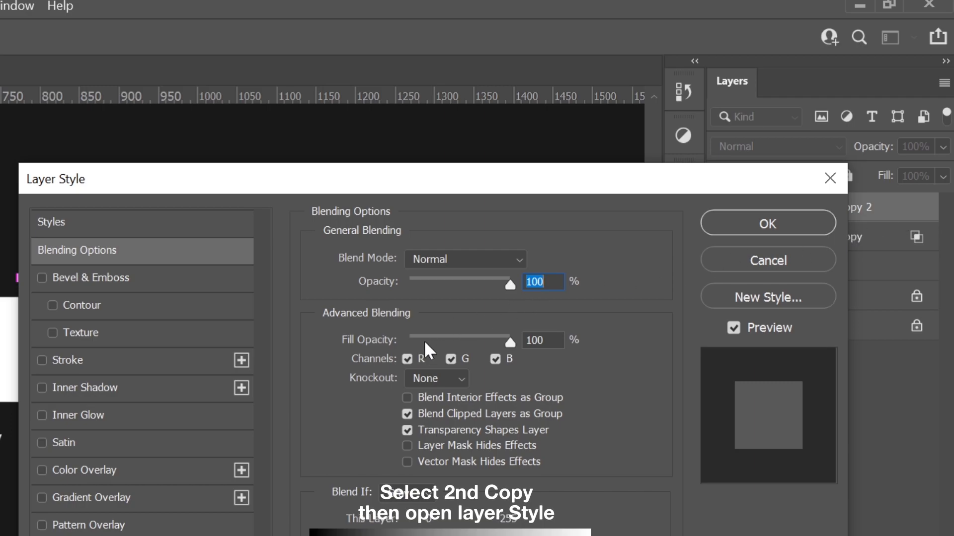
left_click(406, 358)
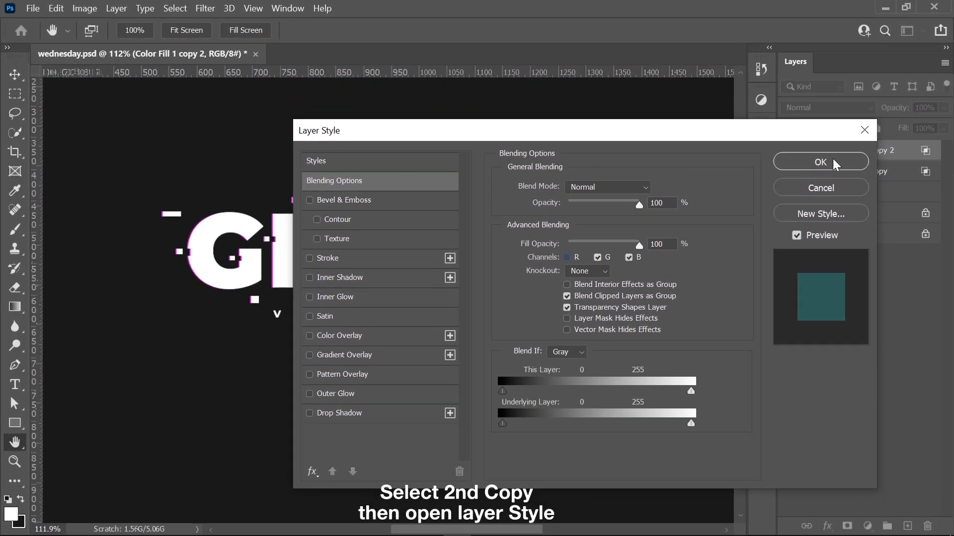
left_click(767, 224)
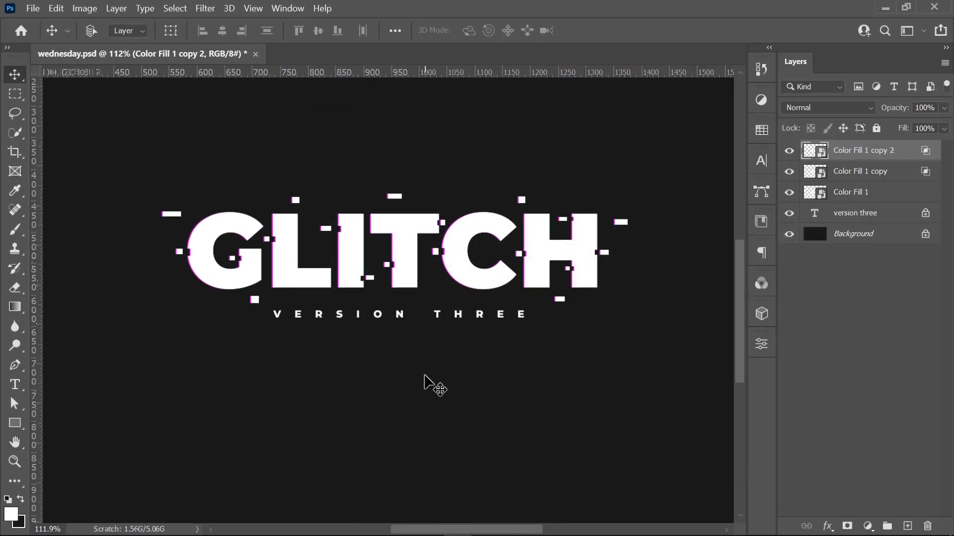
Nudge the second copy back and forth horizontally to adjust its colour offset from the other layers
key("Right")
key("Right")
key("Left")
key("Left")
key("Left")
key("Left")
key("Right")
key("Right")
key("Right")
key("Right")
key("Left")
key("Left")
key("Left")
key("Left")
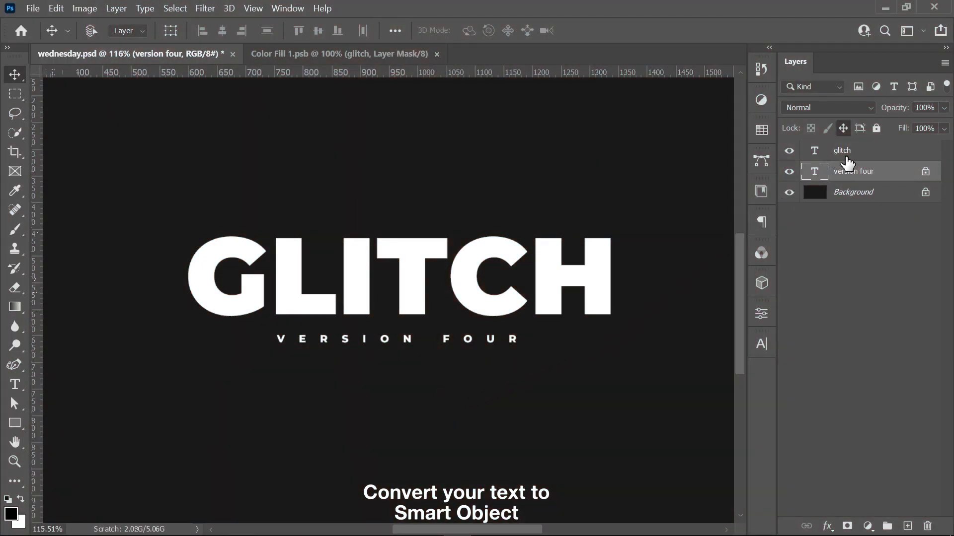
Convert the version four glitch text to a Smart Object and apply a Mezzotint filter with the Short Lines type
right_click(853, 153)
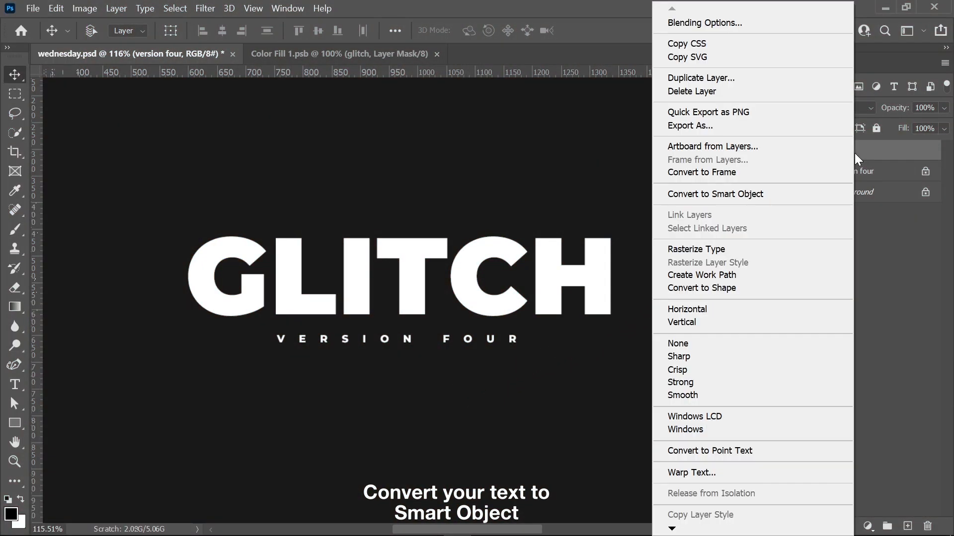
left_click(804, 194)
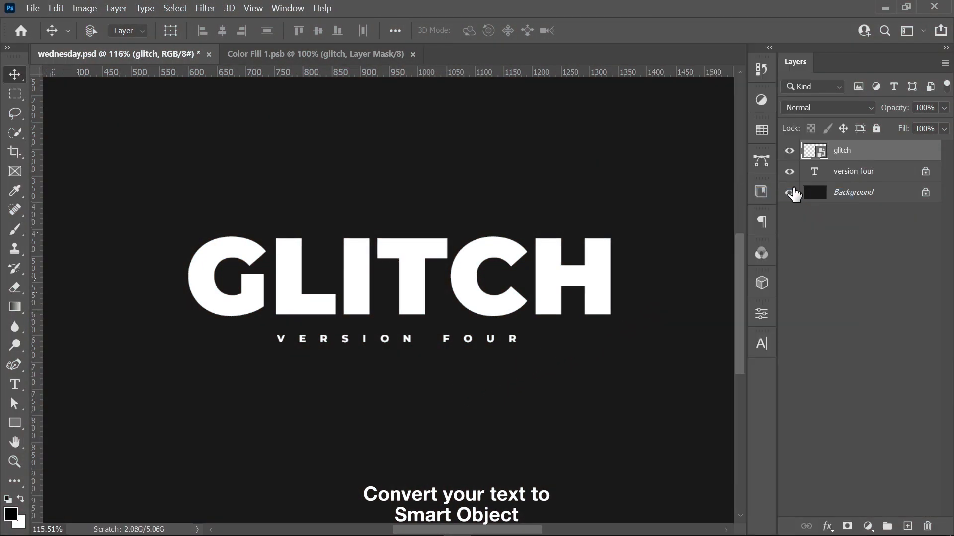
left_click(206, 9)
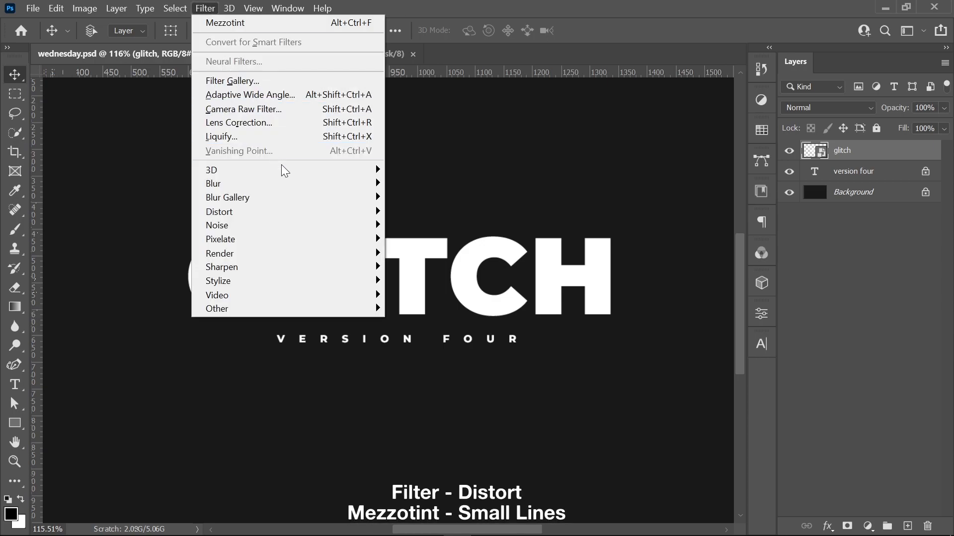
mouse_move(350, 237)
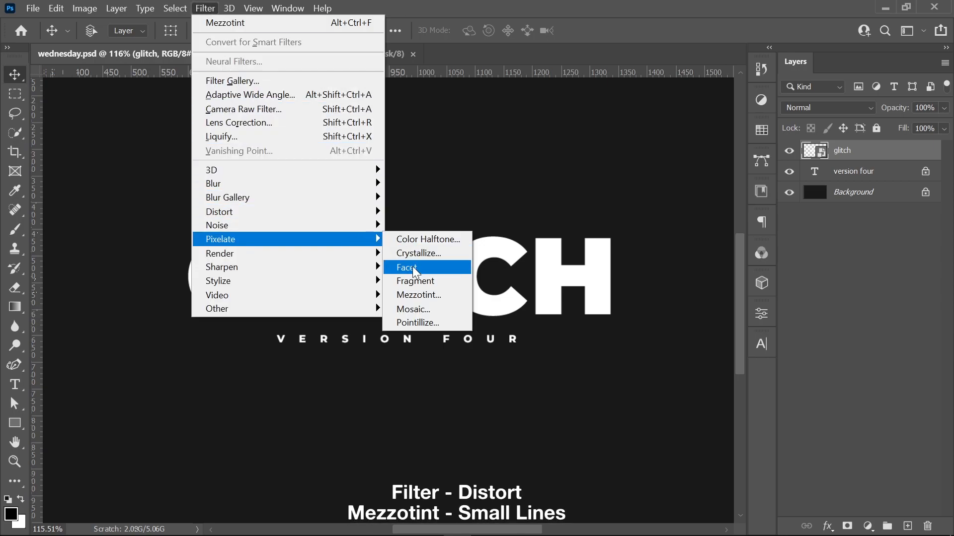
left_click(418, 295)
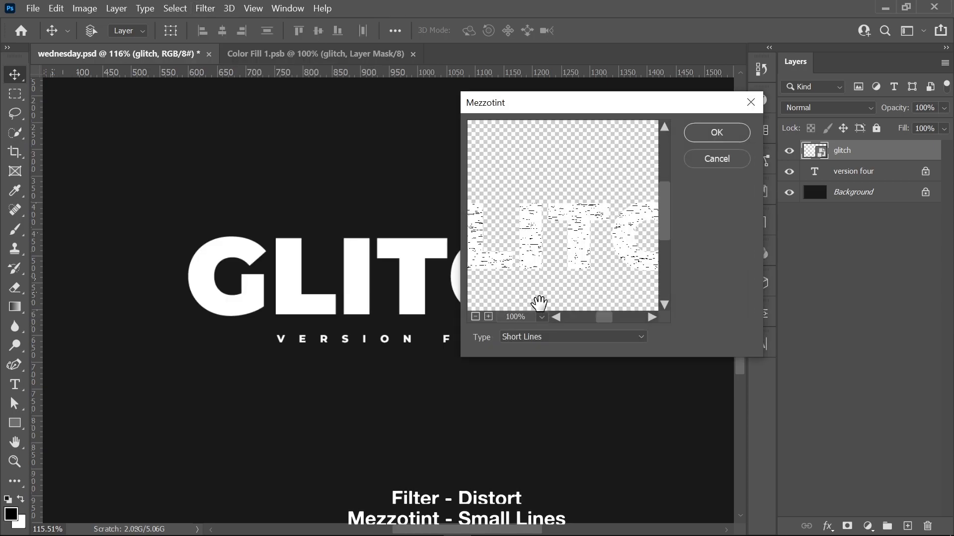
left_click(547, 337)
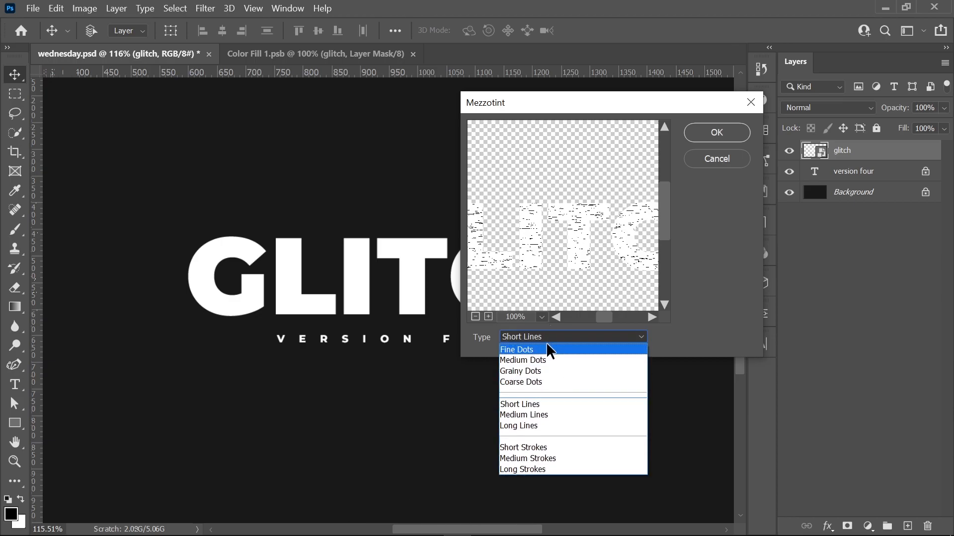
left_click(550, 403)
left_click(709, 143)
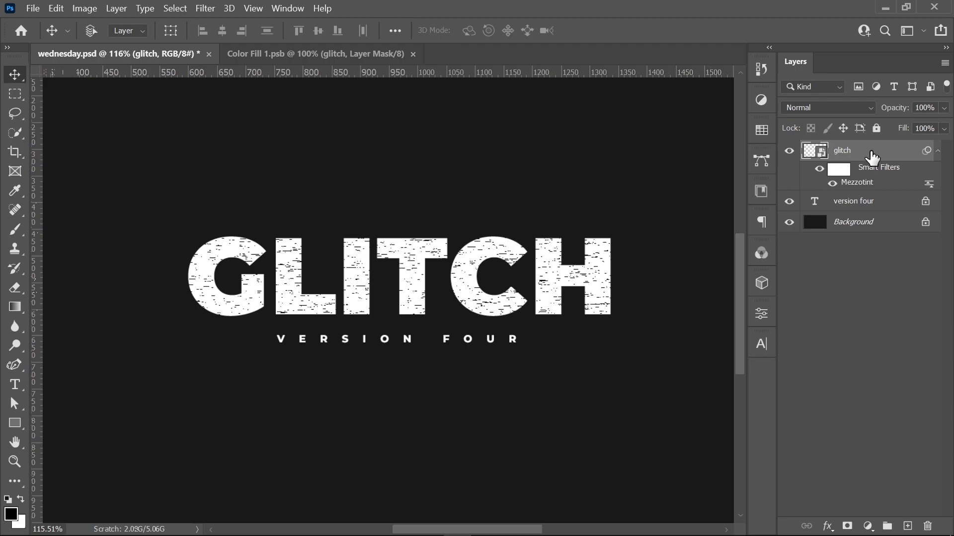
Duplicate the filtered glitch Smart Object twice and turn off the red channel in the first copy's blending options
key("ctrl+j")
key("ctrl+j")
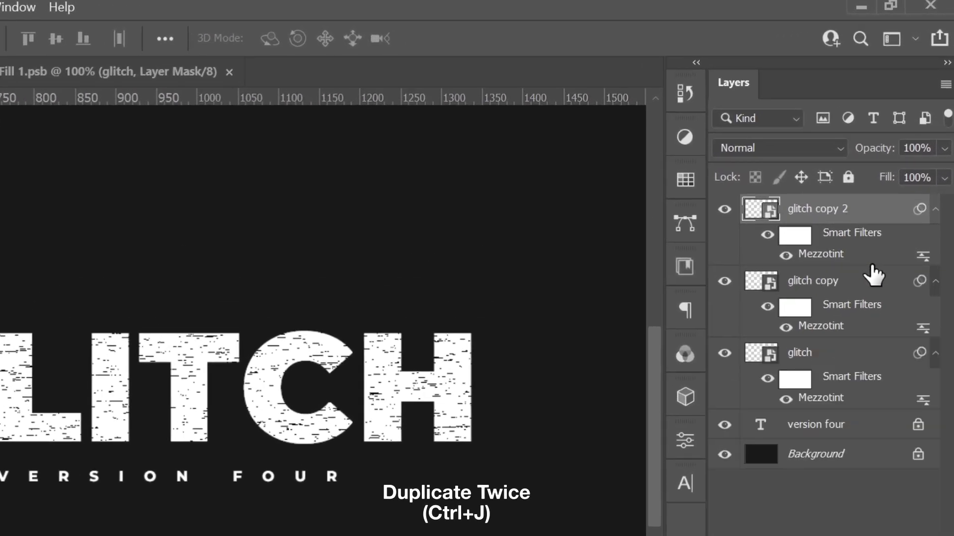
left_click(877, 285)
double_click(877, 284)
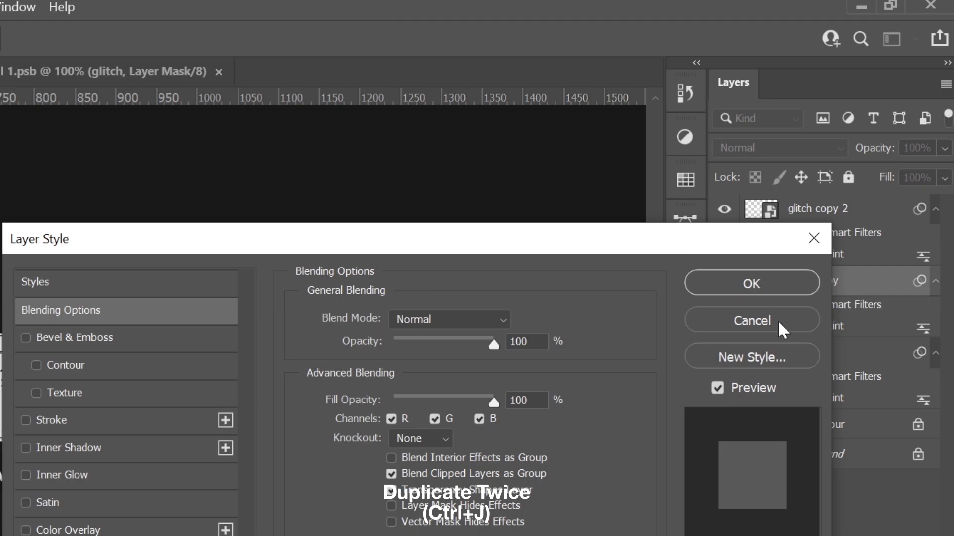
left_click(393, 420)
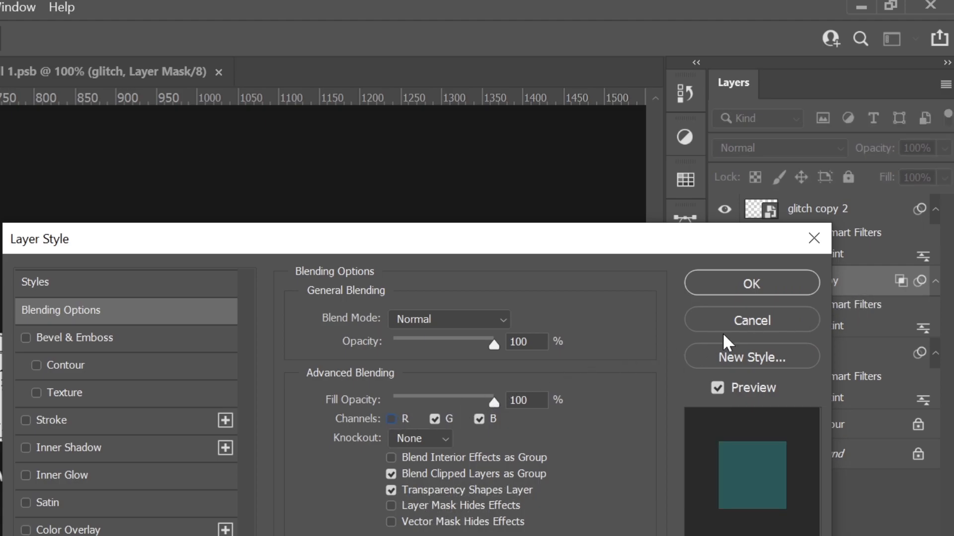
left_click(792, 288)
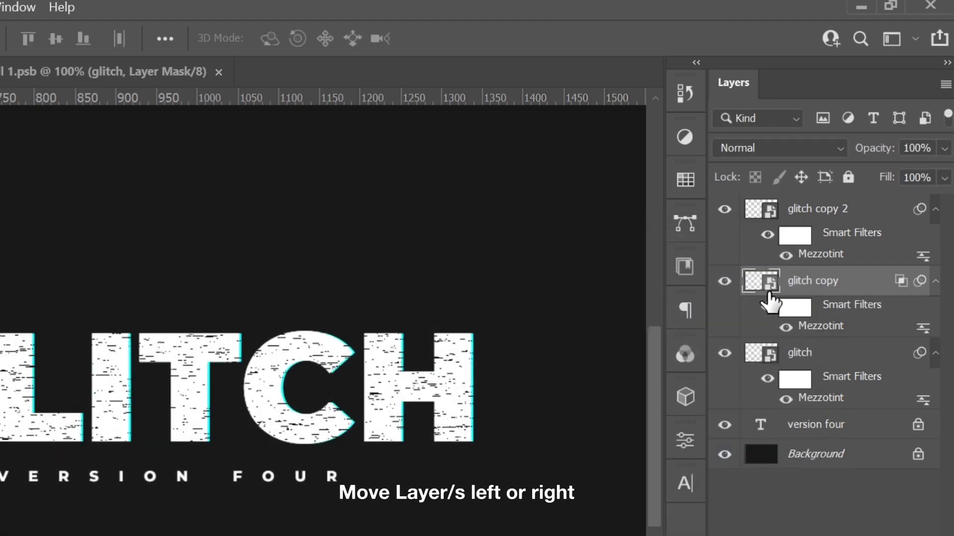
Turn off the green channel in the blending options of the topmost glitch copy and nudge that copy slightly left
left_click(889, 217)
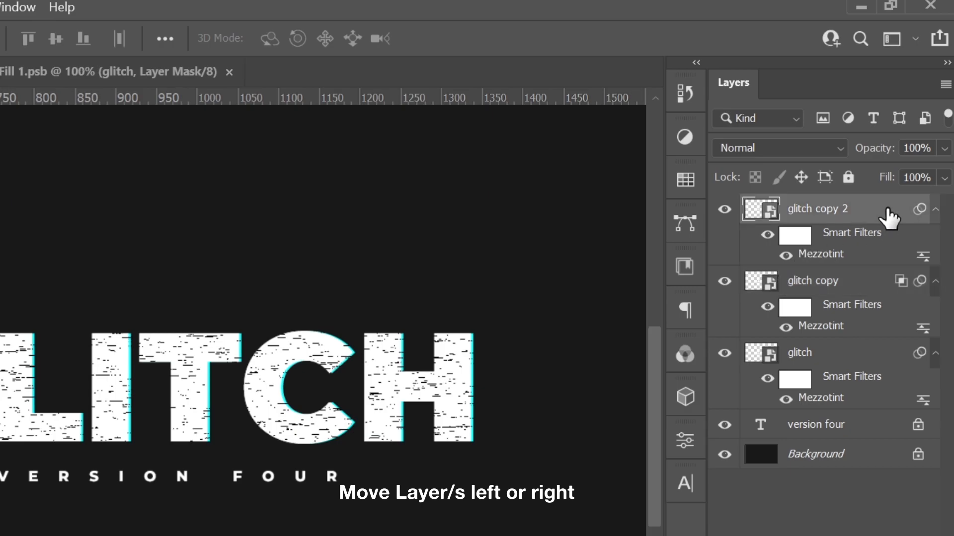
double_click(888, 217)
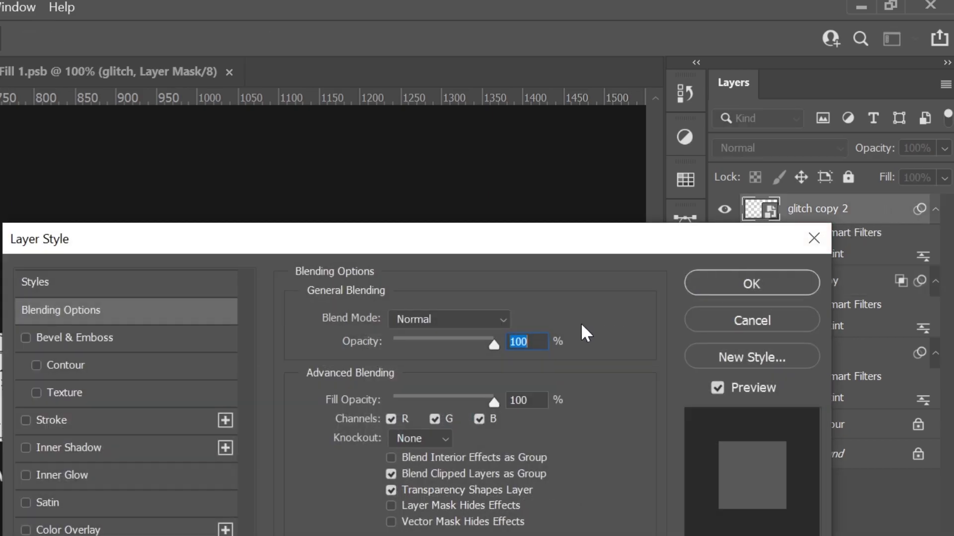
left_click(435, 420)
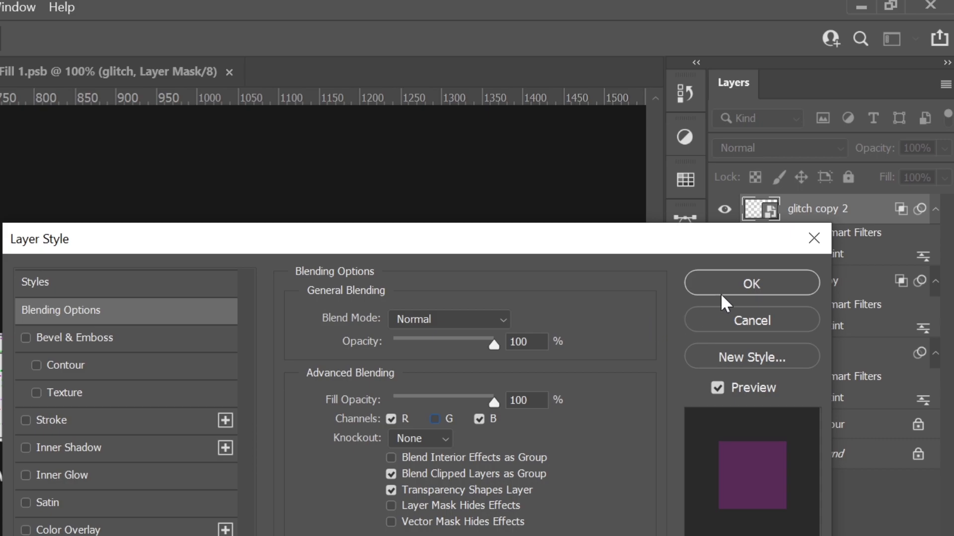
left_click(755, 284)
key("Left")
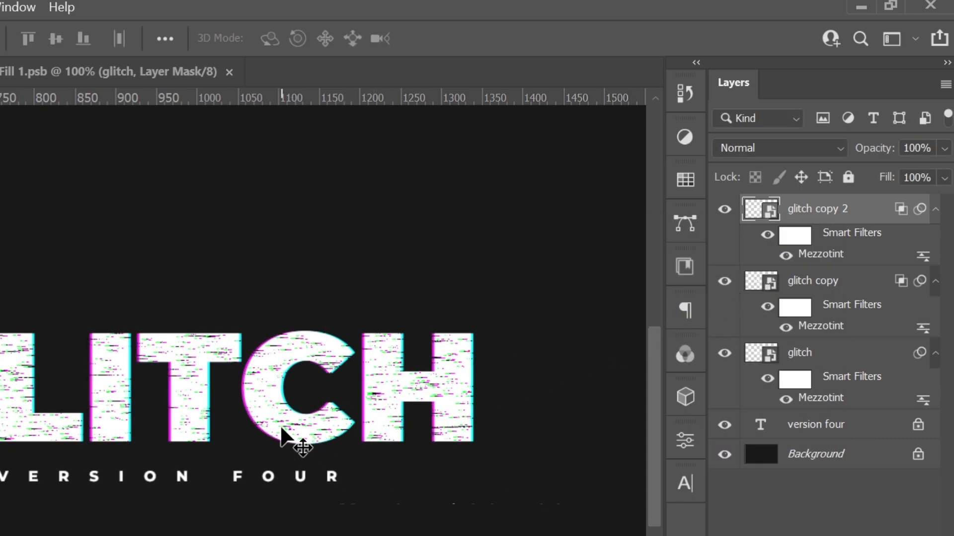
Combine the three glitch layers into a single Smart Object and duplicate it
left_click(834, 354, "shift")
right_click(837, 354)
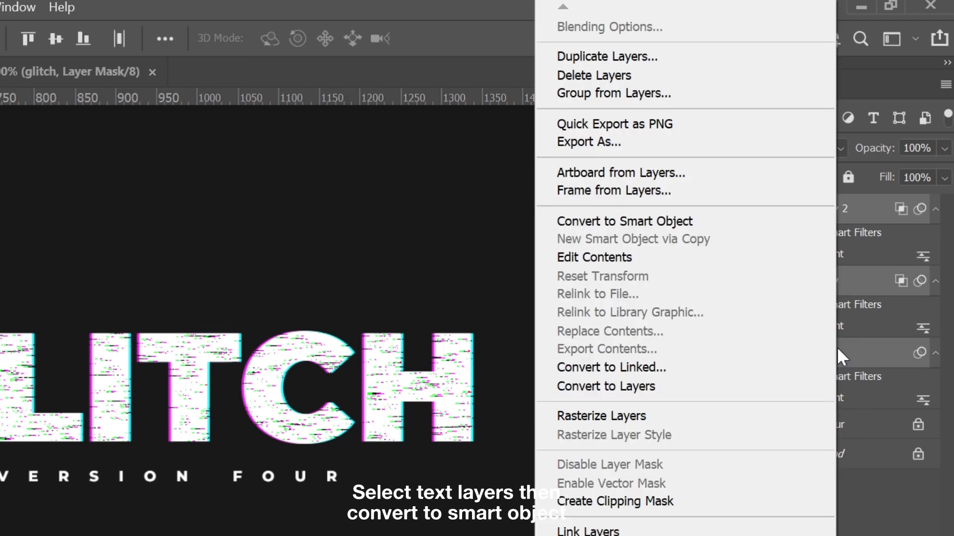
left_click(762, 224)
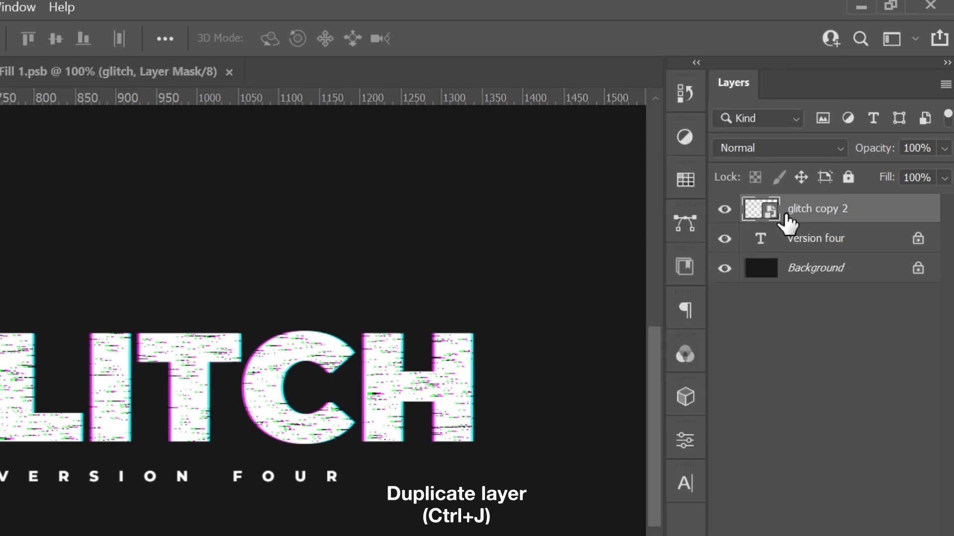
key("ctrl+j")
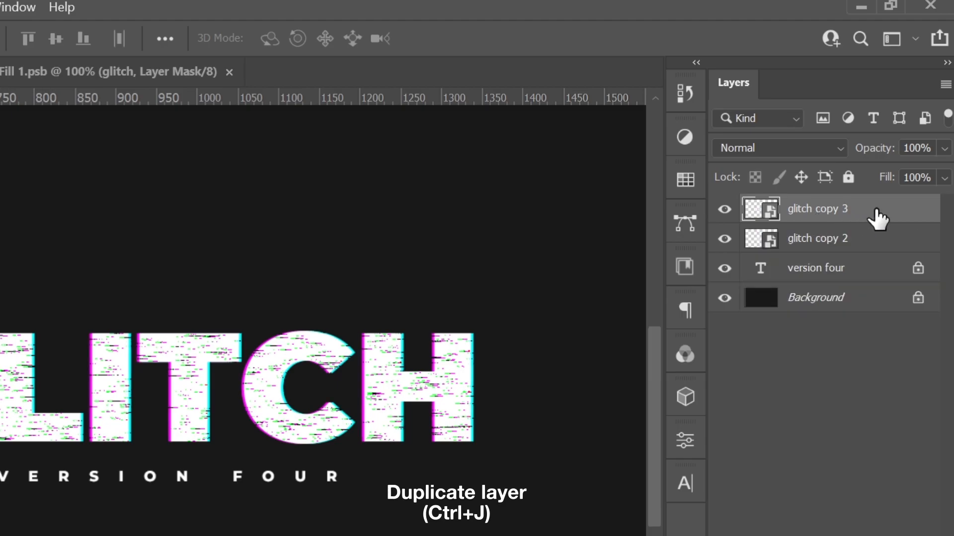
Apply a Motion Blur filter at a 0° angle to the lower glitch Smart Object, with the blur distance slightly reduced
left_click(889, 240)
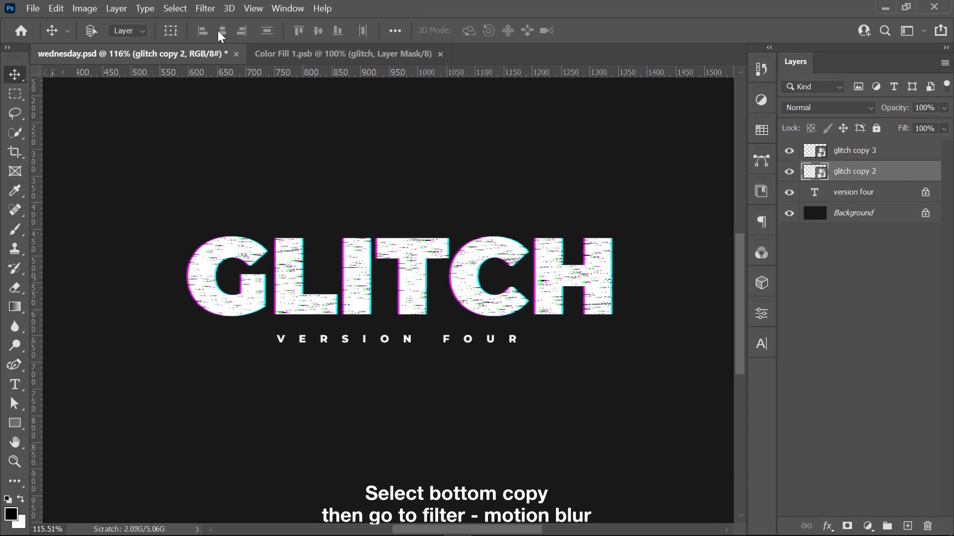
left_click(204, 9)
mouse_move(343, 184)
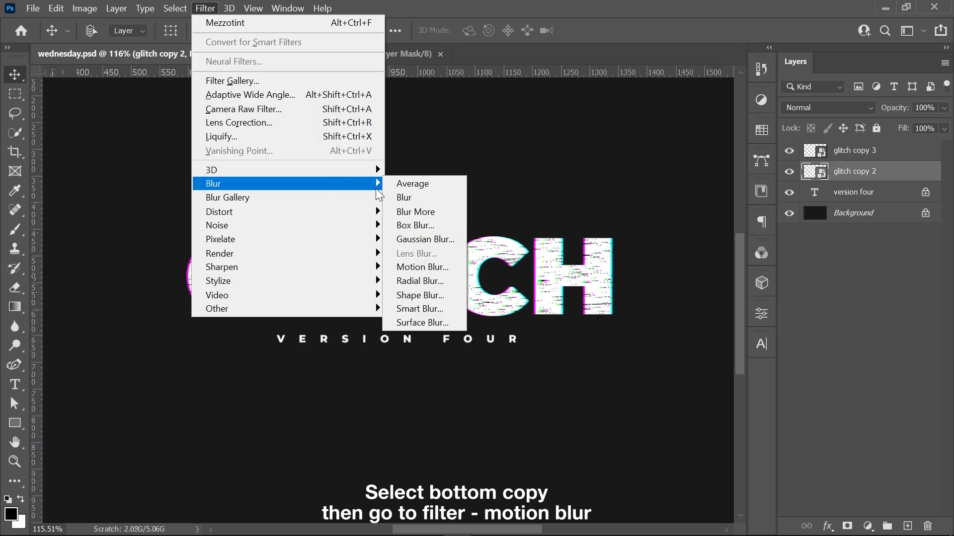
left_click(422, 267)
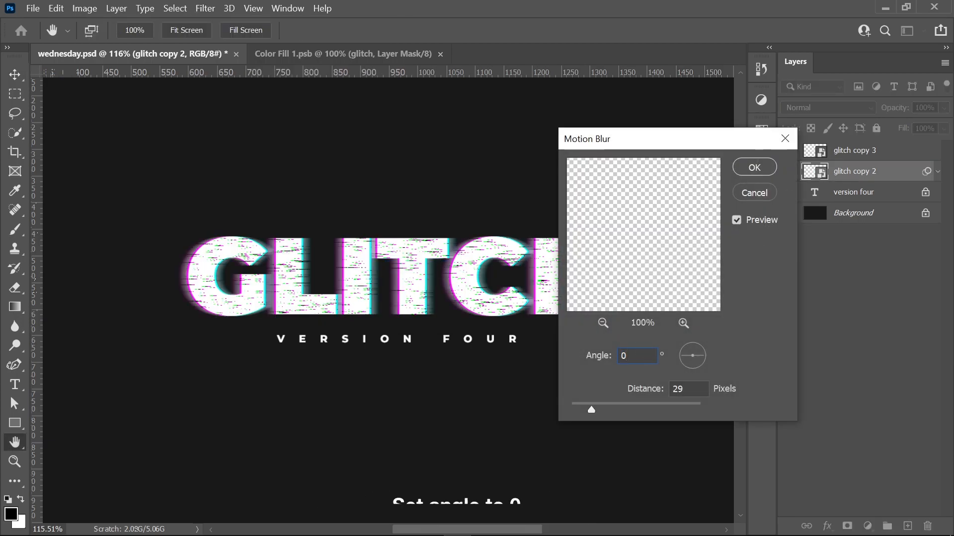
type("0")
mouse_move(591, 406)
left_mouse_down()
mouse_move(603, 408)
mouse_move(586, 407)
left_mouse_up()
left_click(754, 167)
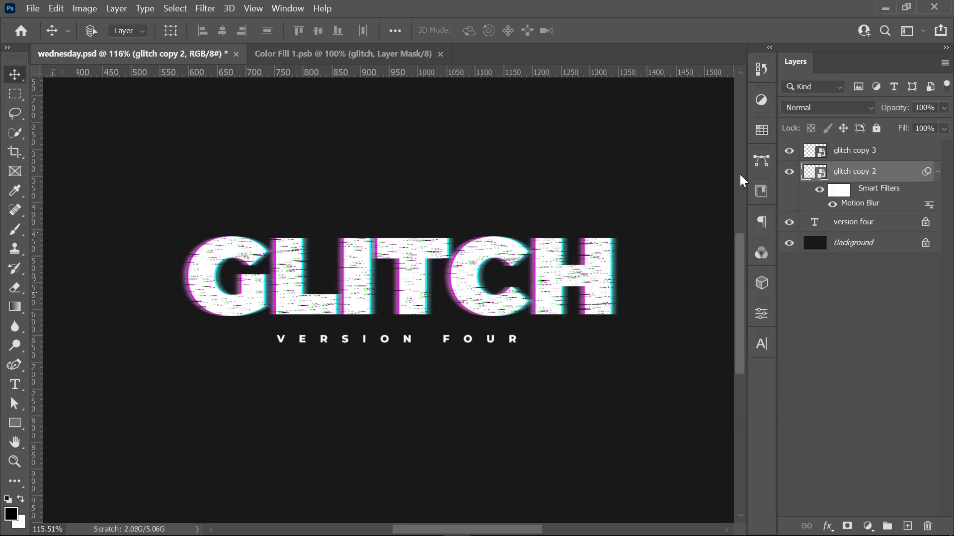